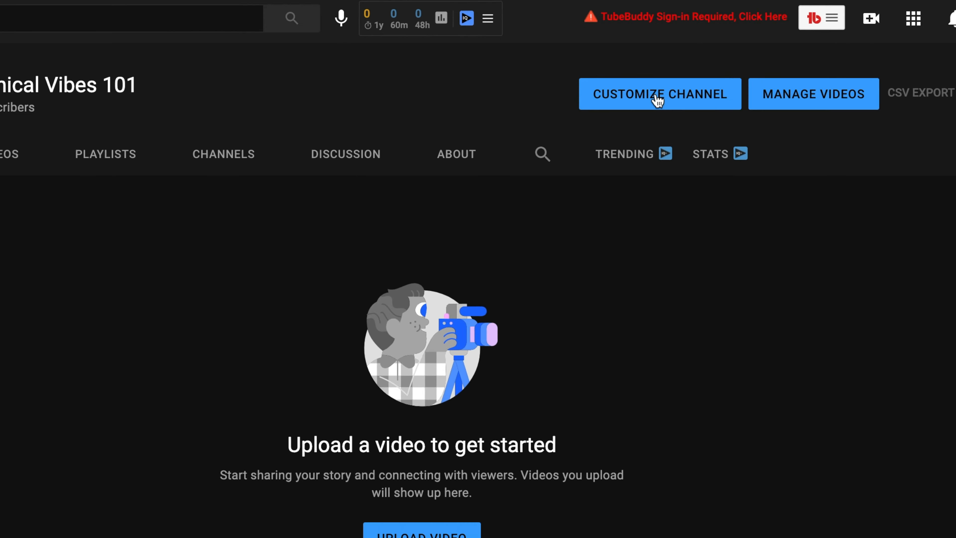
# Open the channel's customization page in YouTube Studio and review the Branding settings for picture, banner image and video watermark.
pyautogui.click(516, 121)
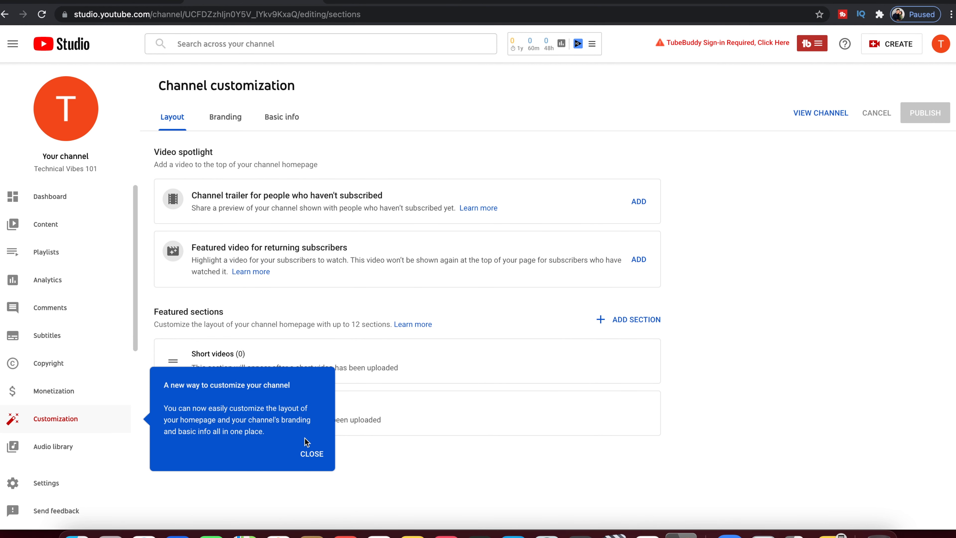
pyautogui.click(312, 454)
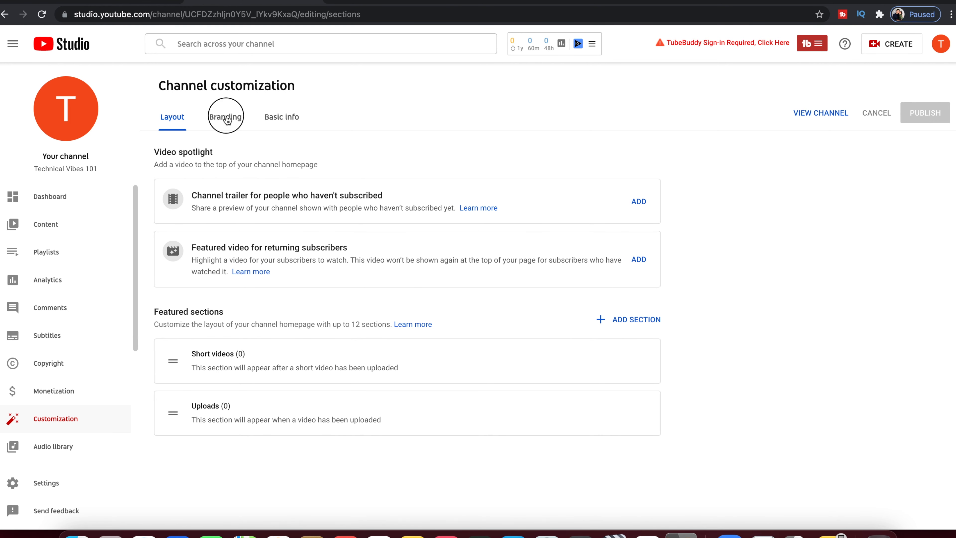
pyautogui.click(226, 117)
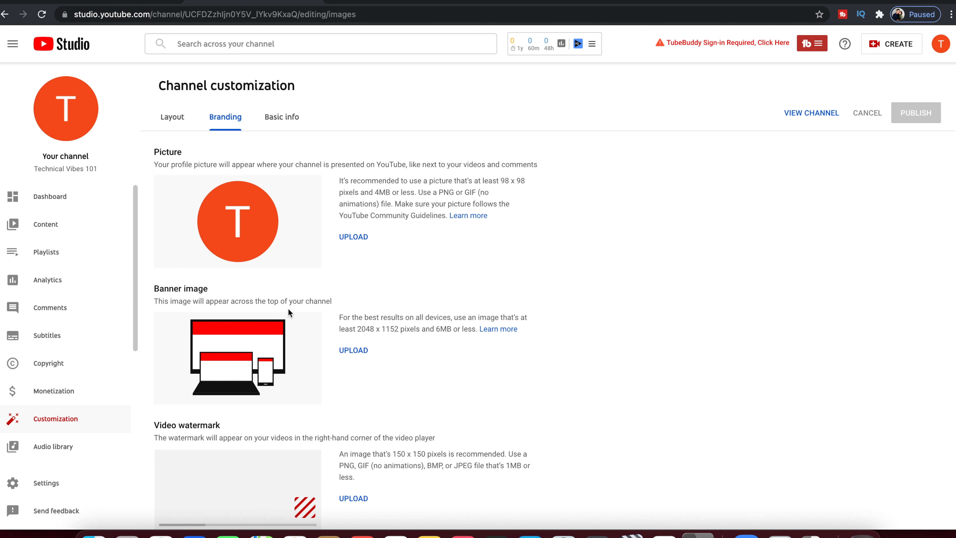
pyautogui.scroll(-1, 289, 309)
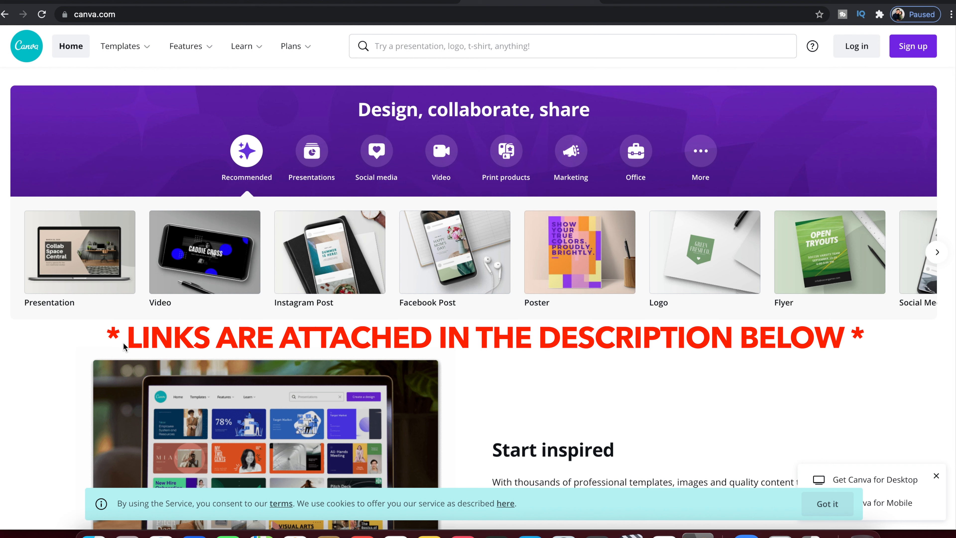
# On the Canva website, search for "youtube icon", start a blank YouTube Icon design and skip the introductory tour.
pyautogui.click(403, 47)
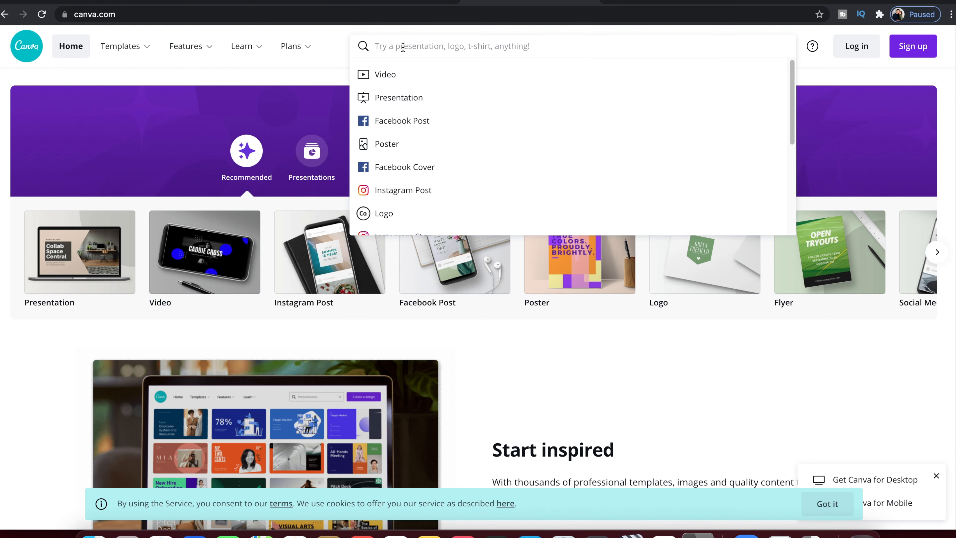
pyautogui.click(326, 31)
pyautogui.click(434, 51)
pyautogui.write('yout')
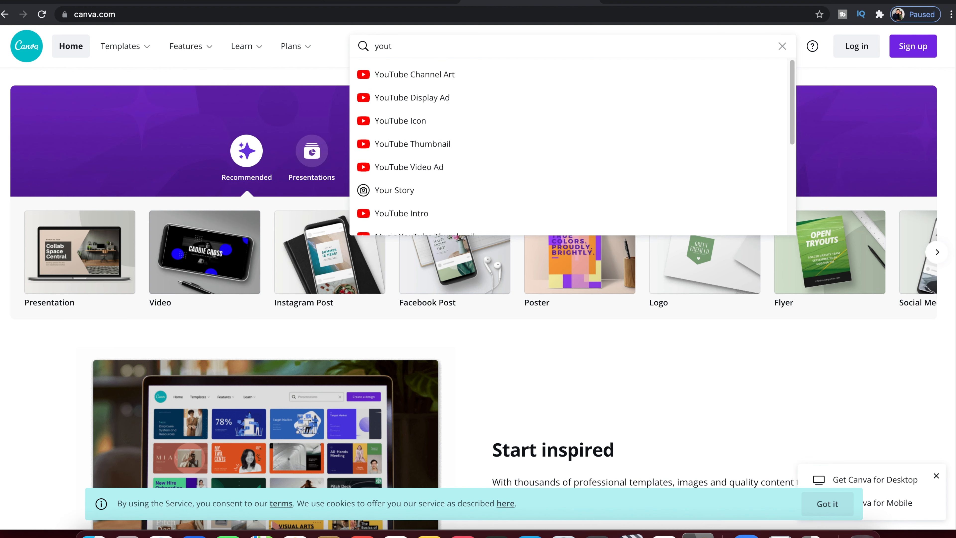
pyautogui.write('ube icon')
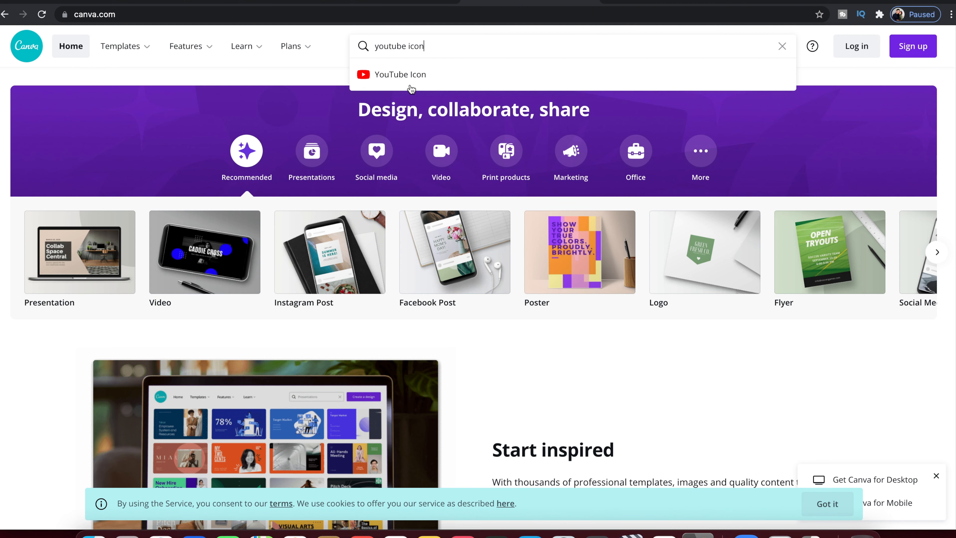
pyautogui.click(412, 75)
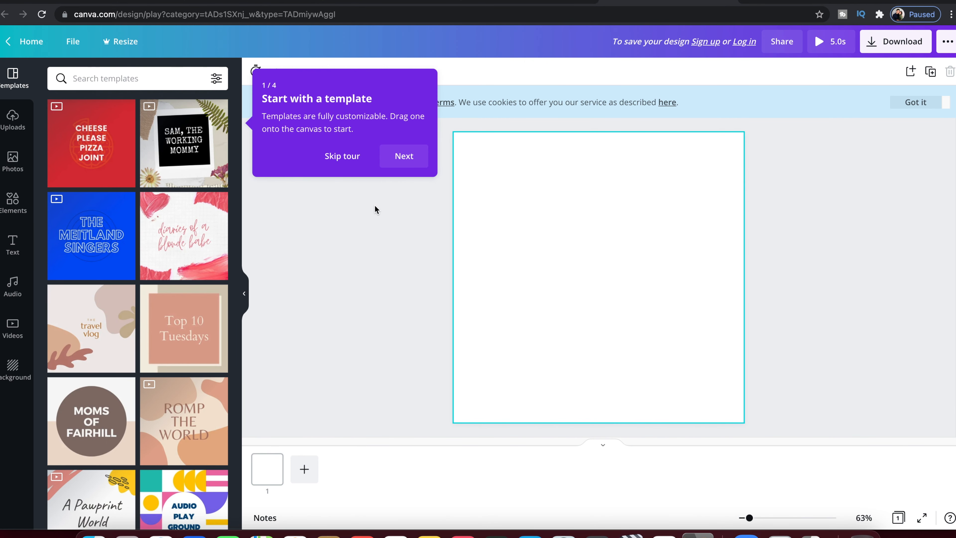
pyautogui.click(349, 157)
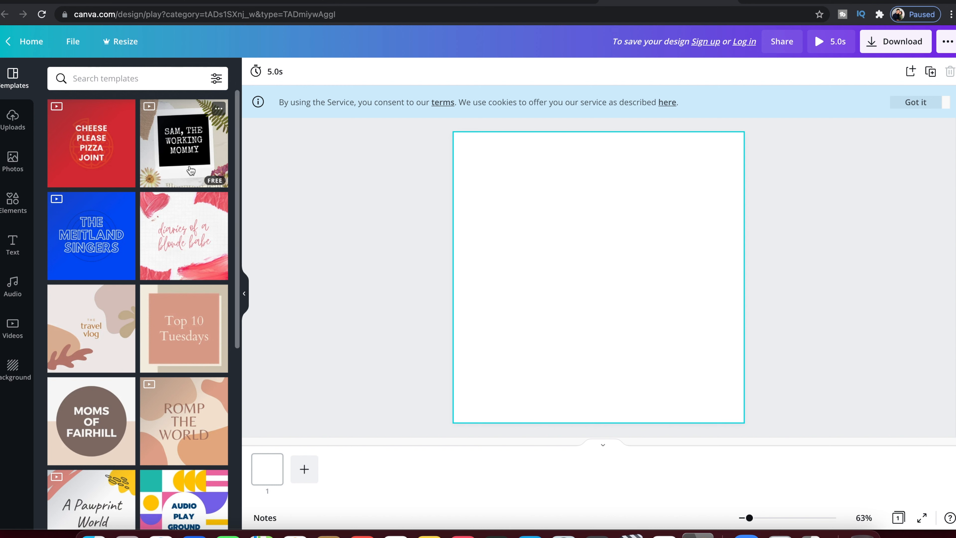
# Look through the available templates, uploads, photos, elements and text styles for the icon design.
pyautogui.scroll(-6, 165, 340)
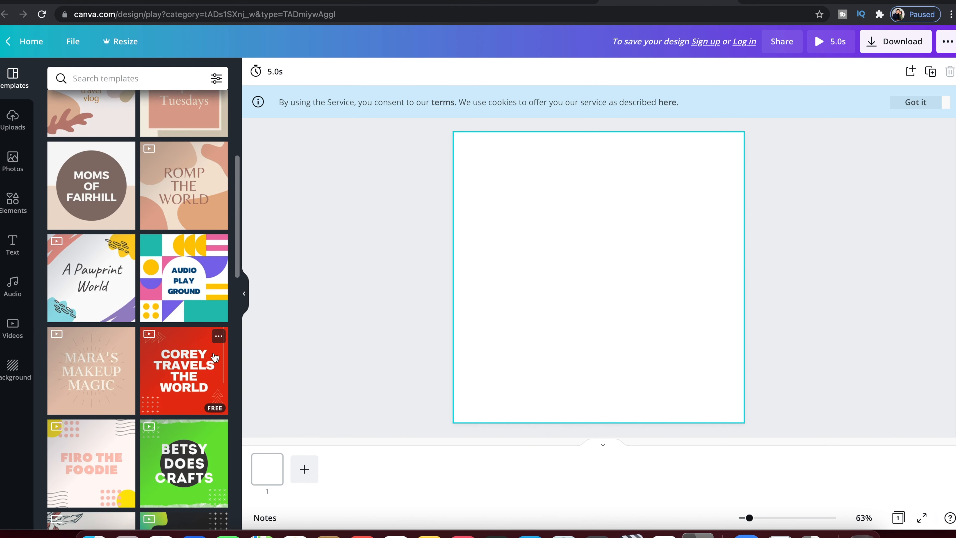
pyautogui.scroll(6, 189, 274)
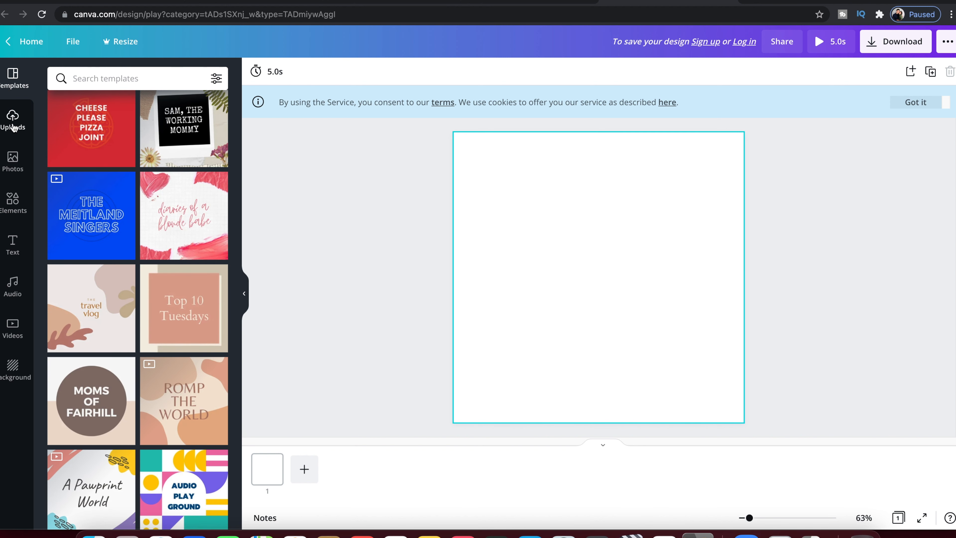
pyautogui.click(13, 119)
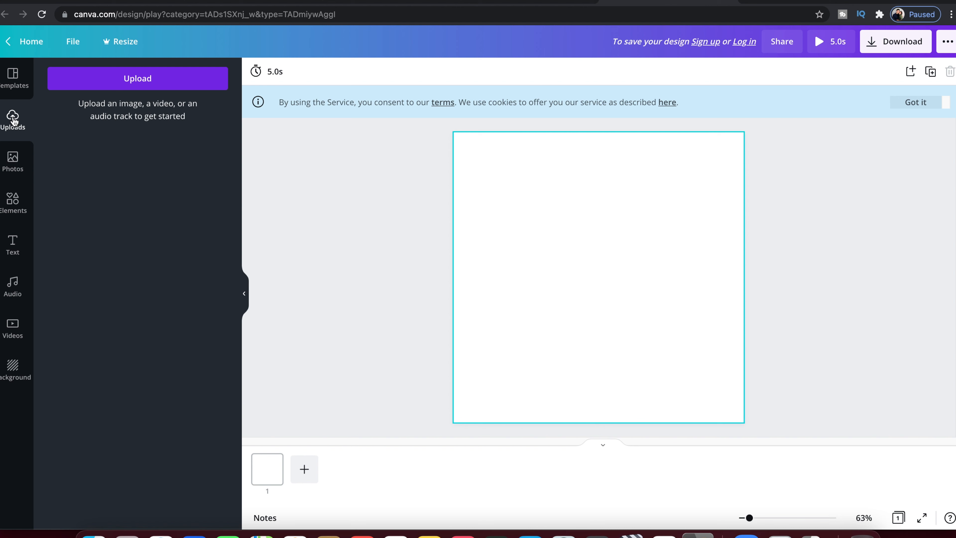
pyautogui.click(13, 161)
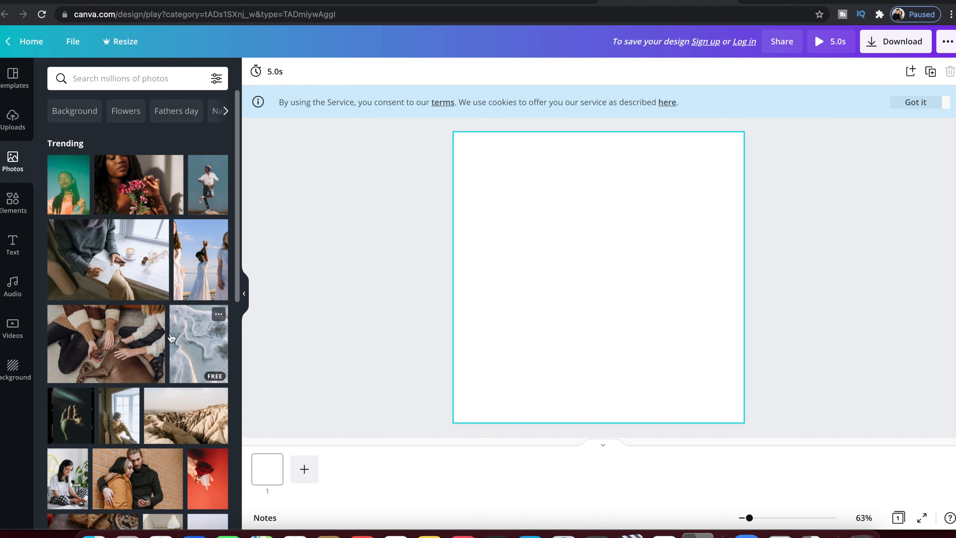
pyautogui.click(15, 201)
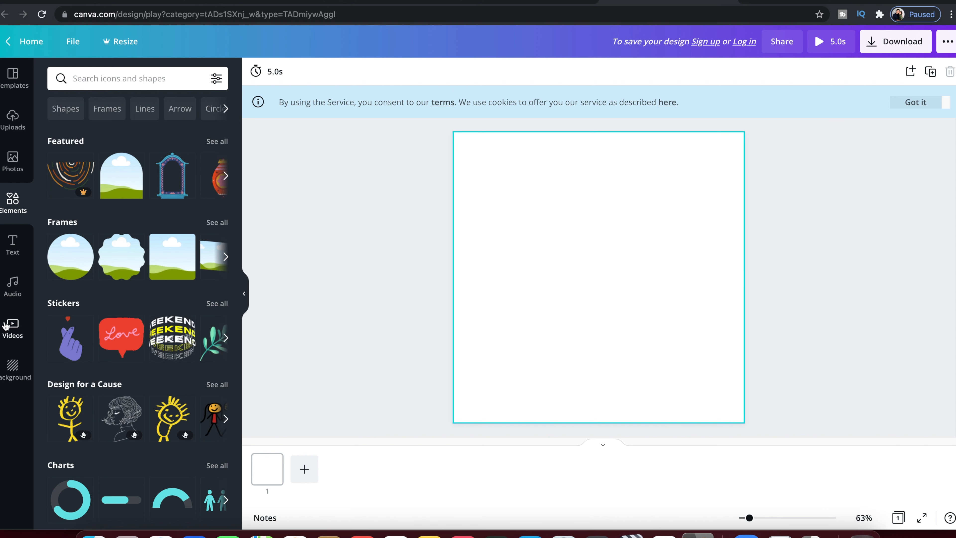
pyautogui.click(14, 244)
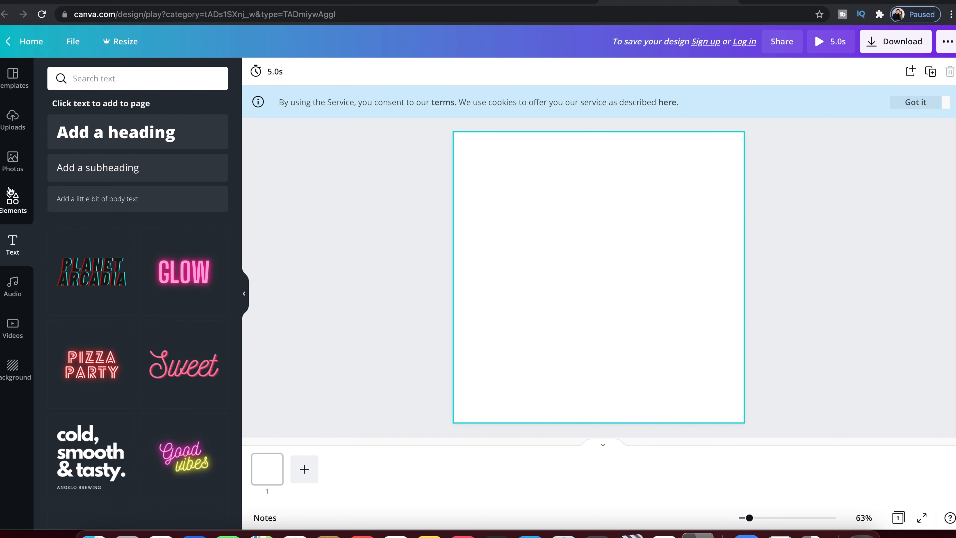
# Apply the red "Cheese Please Pizza Joint" template to the blank page.
pyautogui.click(15, 77)
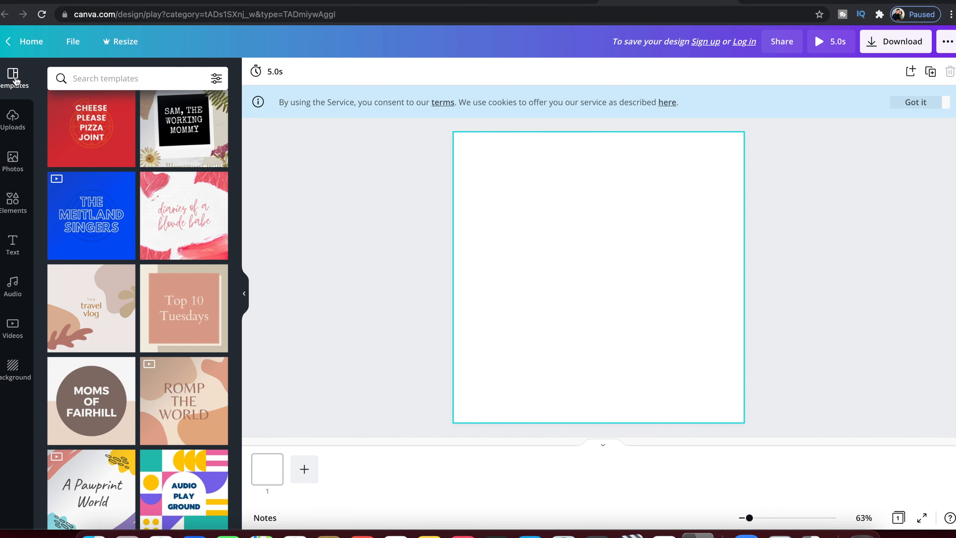
pyautogui.scroll(-1, 93, 150)
pyautogui.scroll(2, 93, 150)
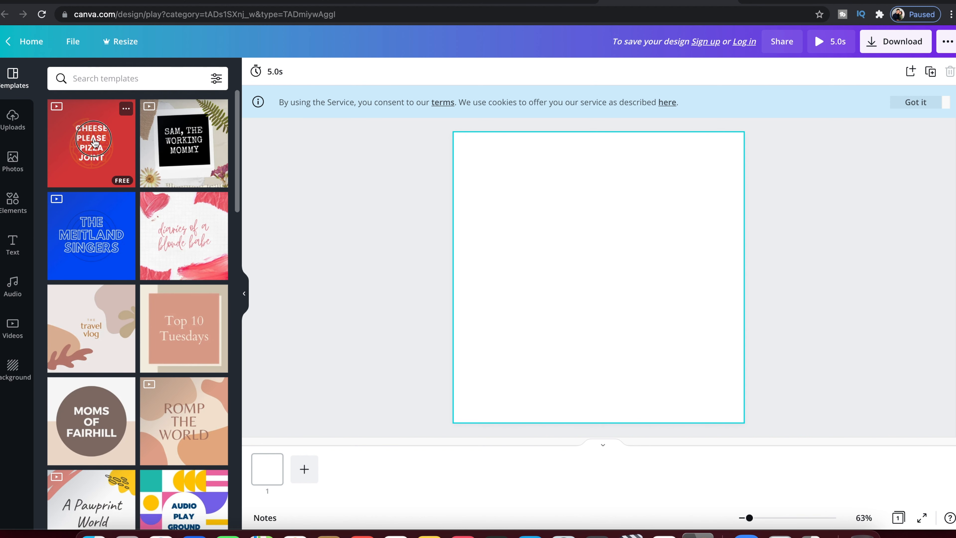
pyautogui.click(95, 142)
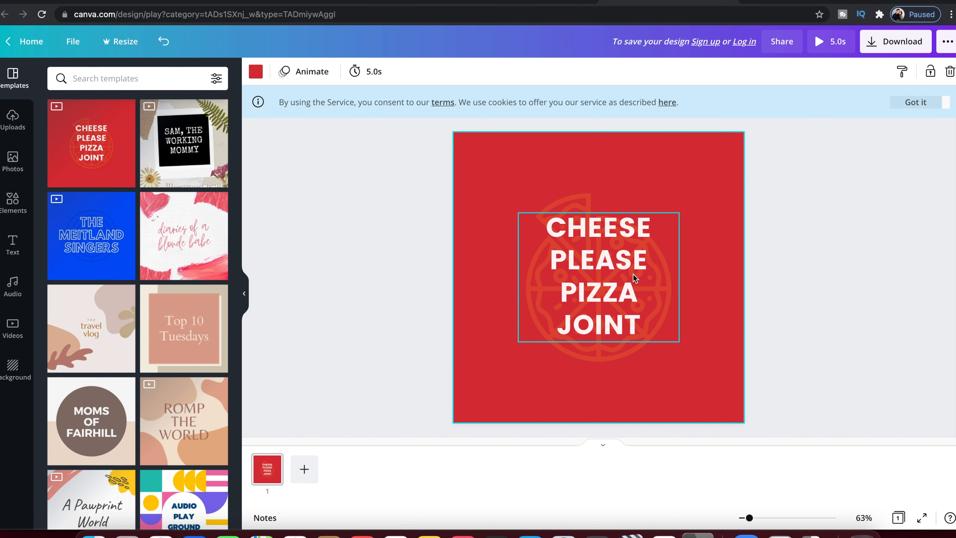
# Replace the template's heading text with "TECHNICAL VIBES".
pyautogui.click(592, 257)
pyautogui.click(642, 269)
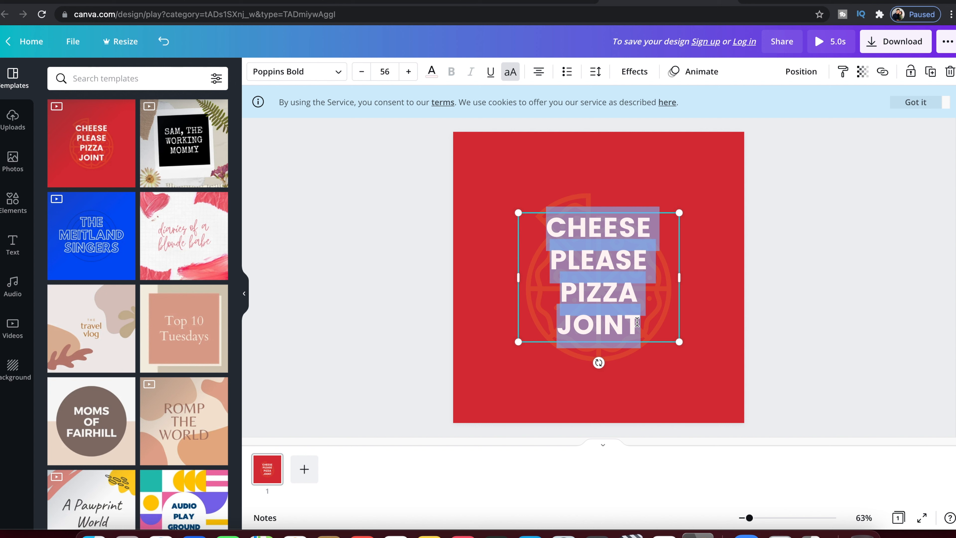
pyautogui.write('TEDH')
pyautogui.press('BackSpace')
pyautogui.press('BackSpace')
pyautogui.write('CHNI')
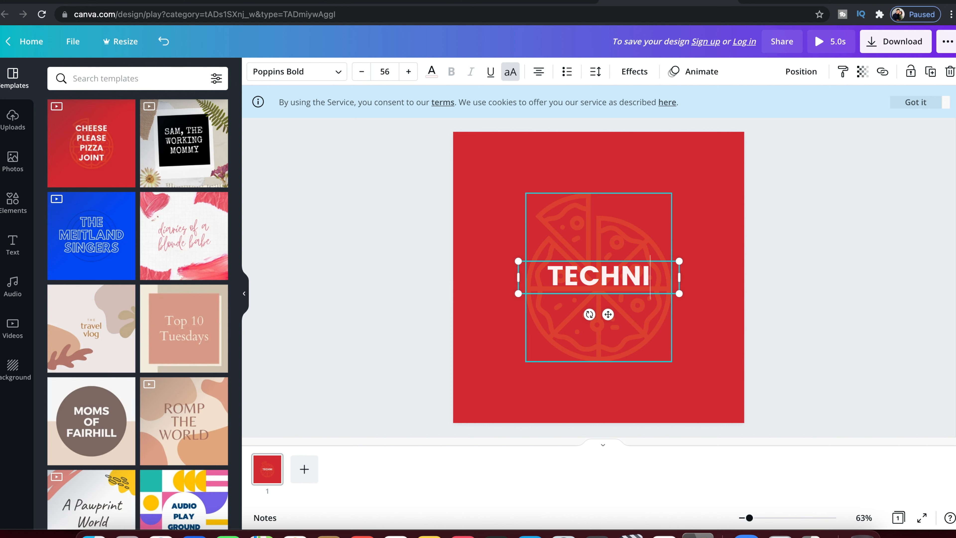
pyautogui.write('CAL VIBE')
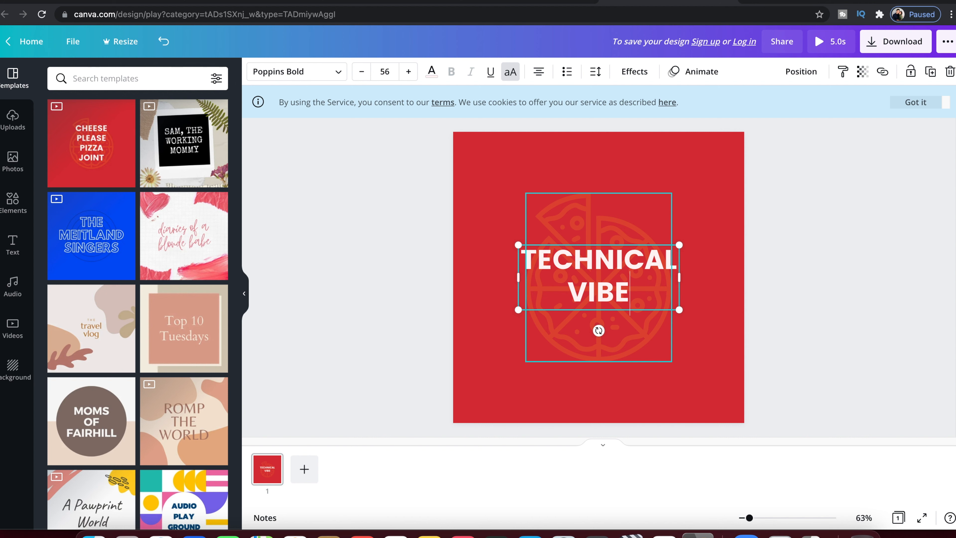
pyautogui.write('S')
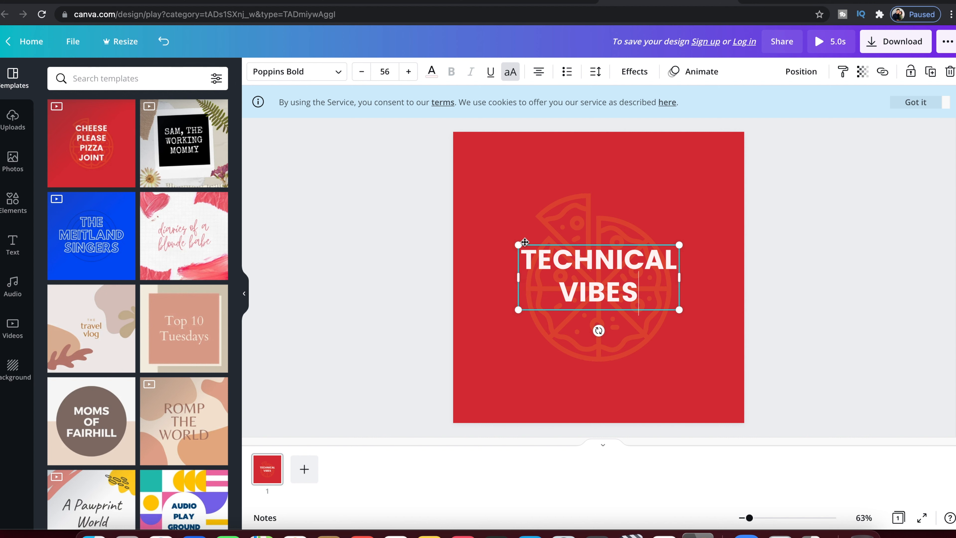
# Enlarge the TECHNICAL VIBES text to a font size of about 74.5 and centre it on the page.
pyautogui.moveTo(515, 243); pyautogui.dragTo(539, 253)
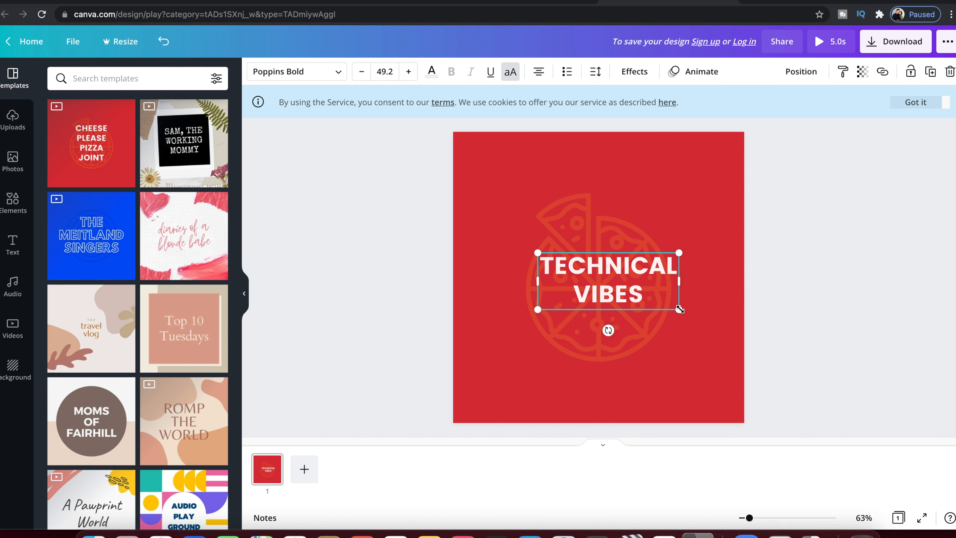
pyautogui.click(651, 332)
pyautogui.click(602, 290)
pyautogui.moveTo(602, 325); pyautogui.dragTo(613, 217)
pyautogui.moveTo(519, 234); pyautogui.dragTo(448, 298)
pyautogui.moveTo(596, 220); pyautogui.dragTo(637, 268)
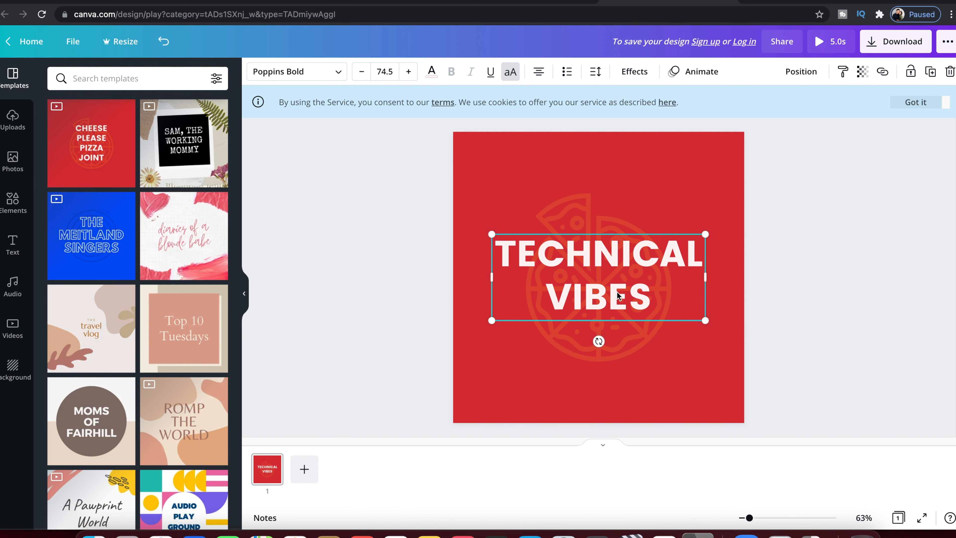
# Delete the pizza graphic behind the text.
pyautogui.click(564, 350)
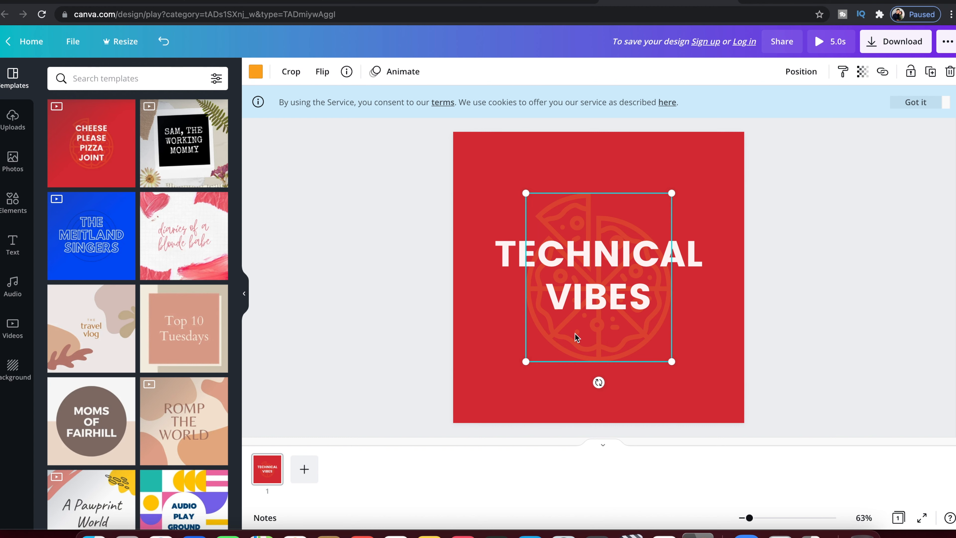
pyautogui.moveTo(598, 382); pyautogui.dragTo(635, 341)
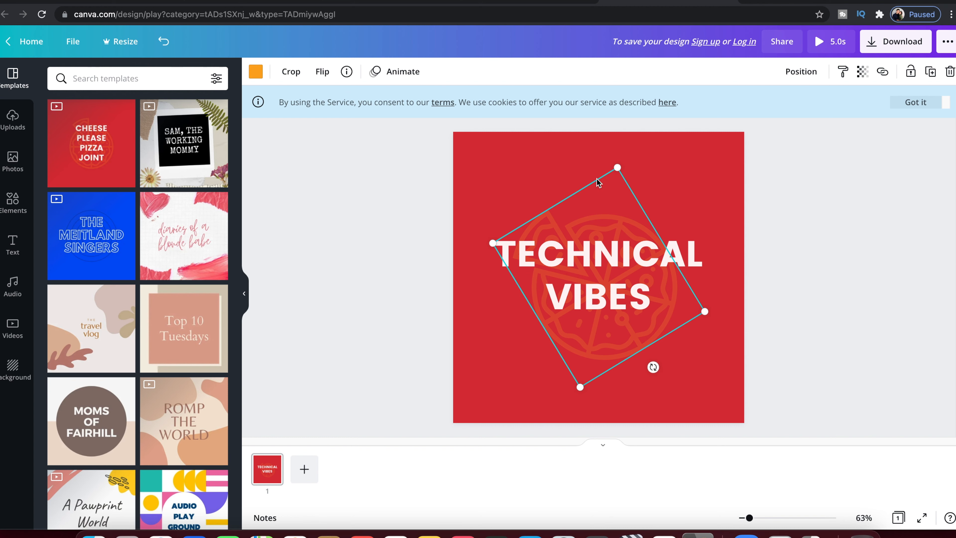
pyautogui.press('Delete')
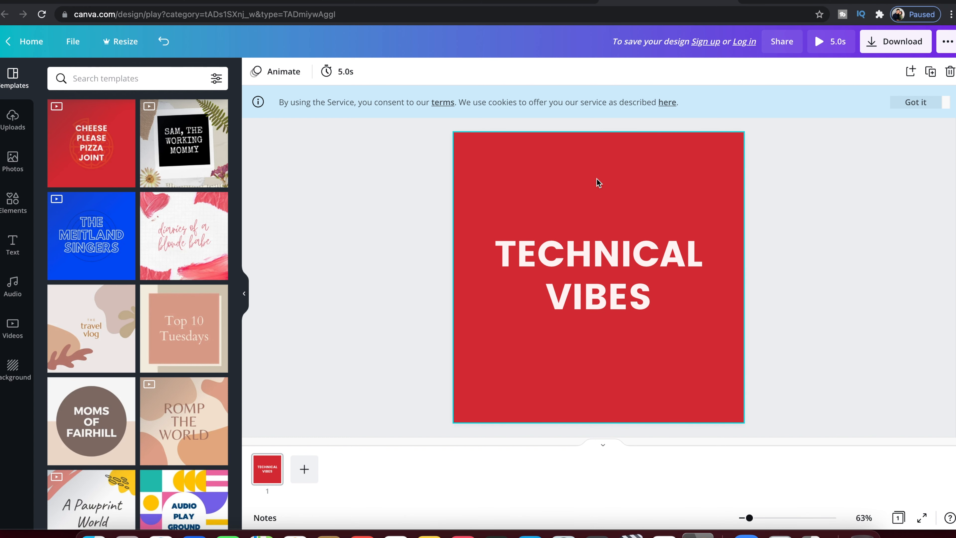
# Search the design elements for "computer".
pyautogui.scroll(-8, 91, 301)
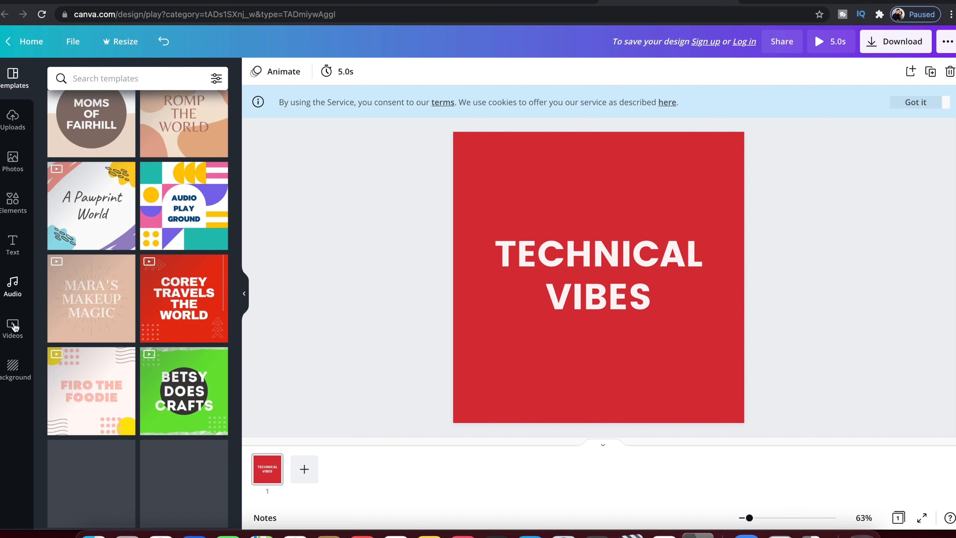
pyautogui.click(13, 202)
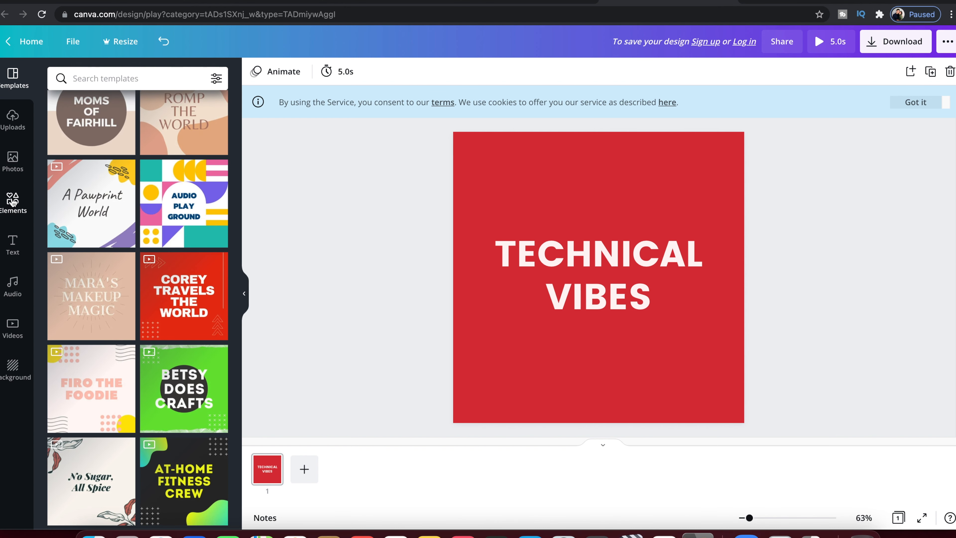
pyautogui.scroll(-4, 136, 264)
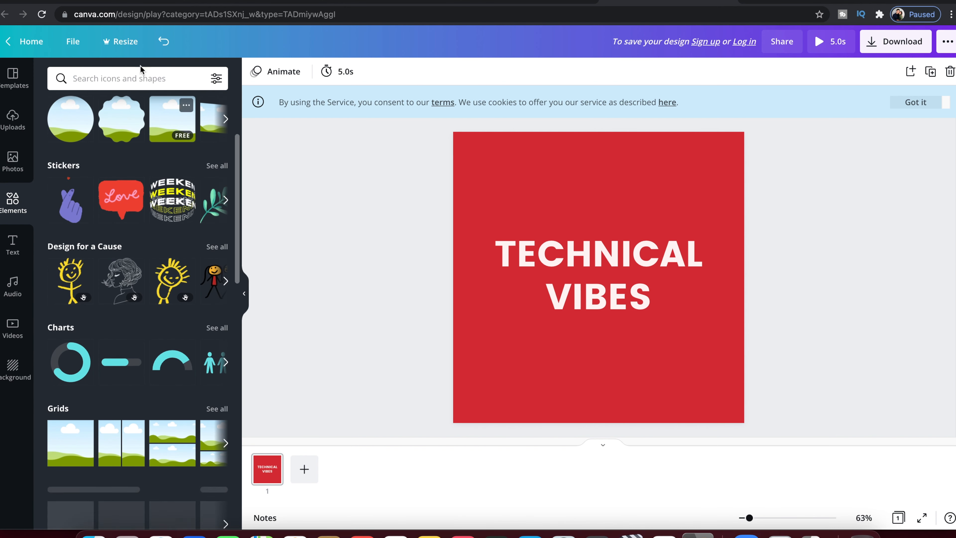
pyautogui.click(133, 78)
pyautogui.write('Com')
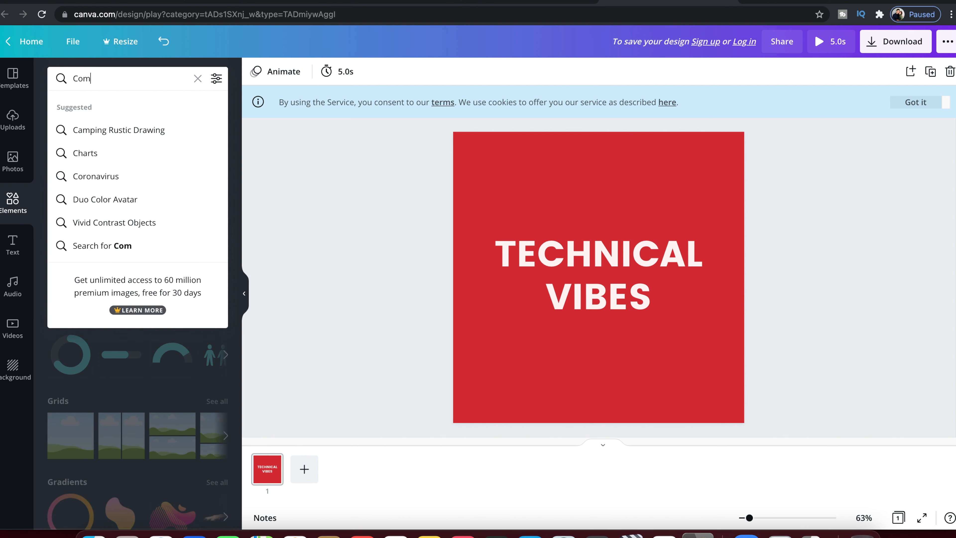
pyautogui.write('puter')
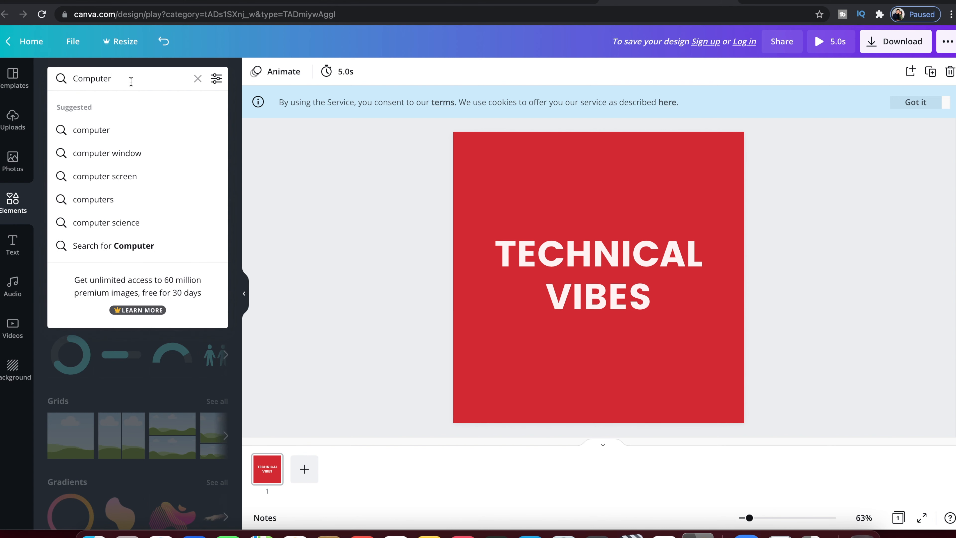
pyautogui.click(93, 131)
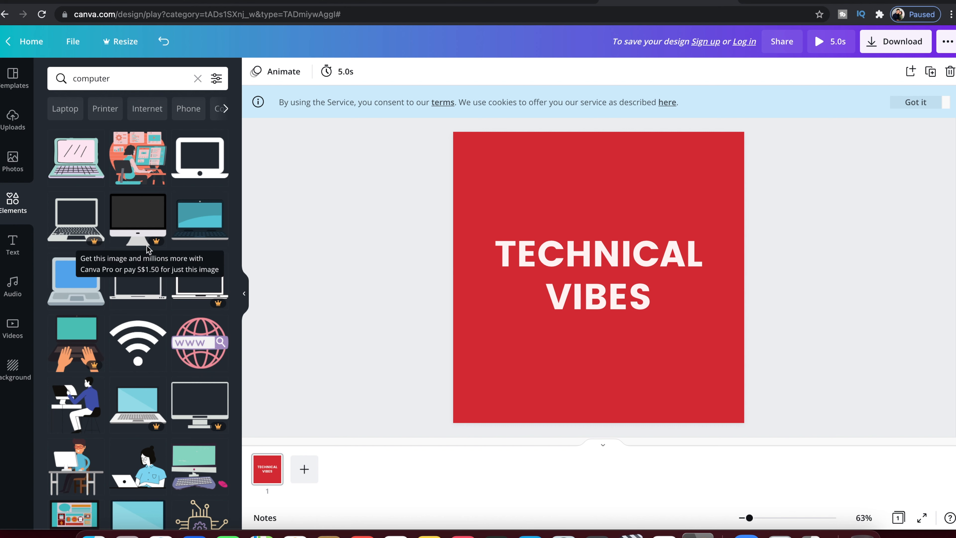
# Add the dark laptop graphic with the teal screen to the page and send it backward behind the text.
pyautogui.scroll(-1, 194, 221)
pyautogui.click(194, 215)
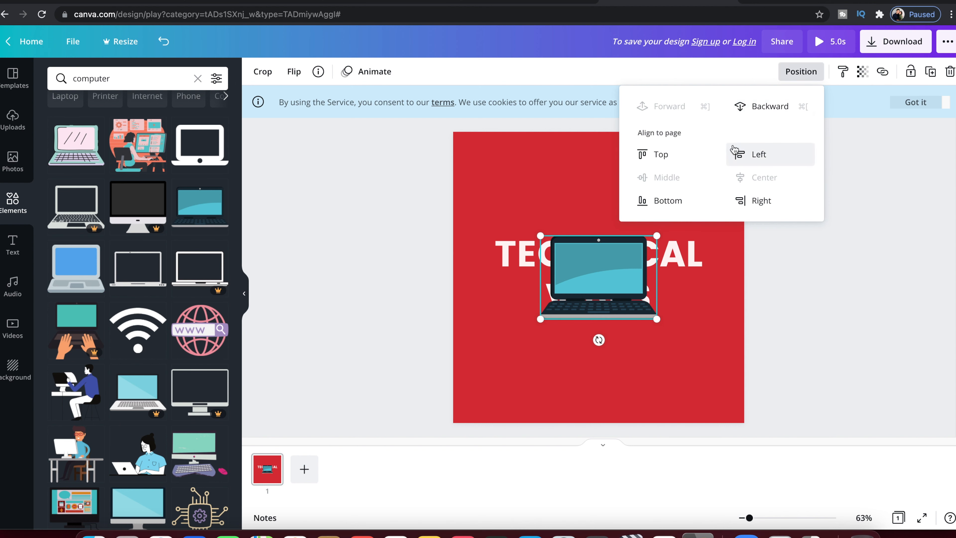
pyautogui.click(765, 107)
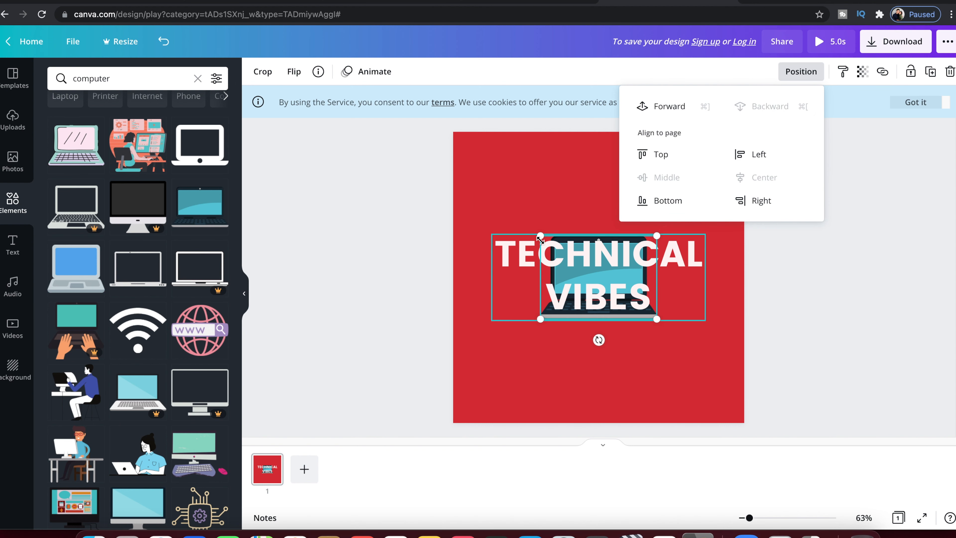
# Enlarge the laptop graphic to span most of the page's width and change the page background to light turquoise.
pyautogui.moveTo(540, 236); pyautogui.dragTo(472, 187)
pyautogui.moveTo(657, 319); pyautogui.dragTo(716, 363)
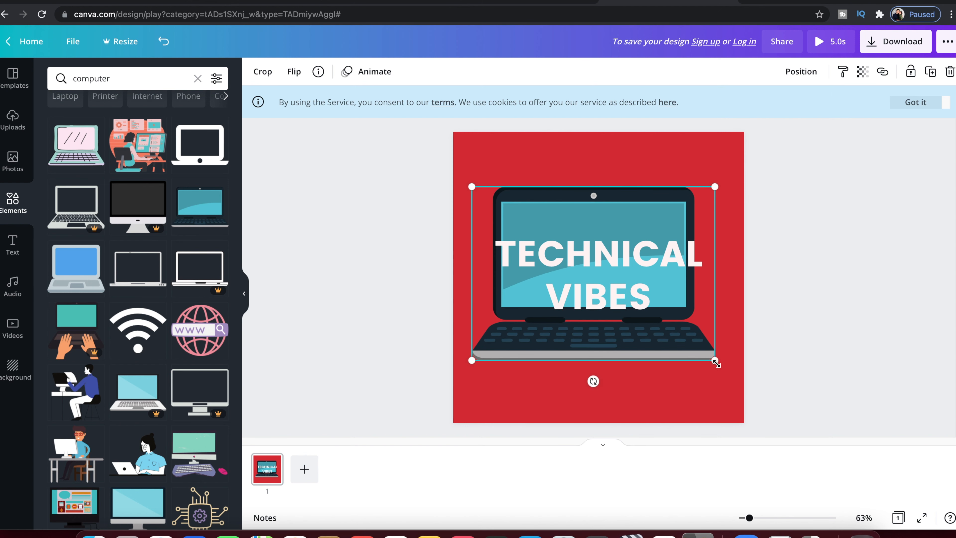
pyautogui.click(637, 156)
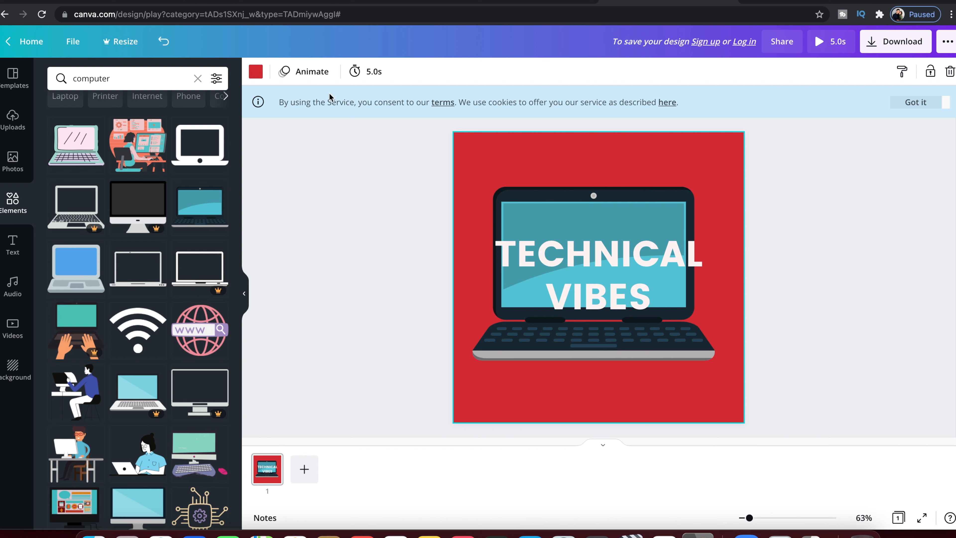
pyautogui.click(256, 74)
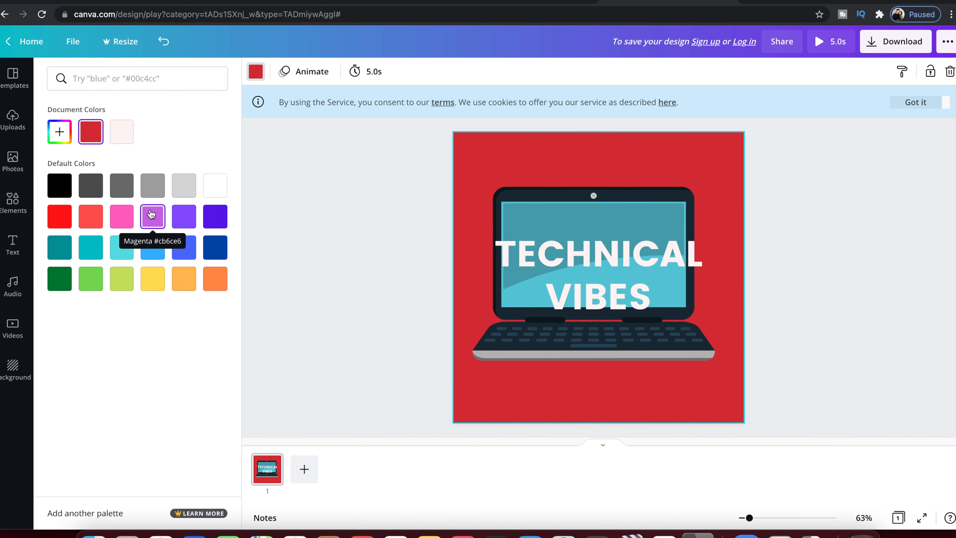
pyautogui.click(120, 255)
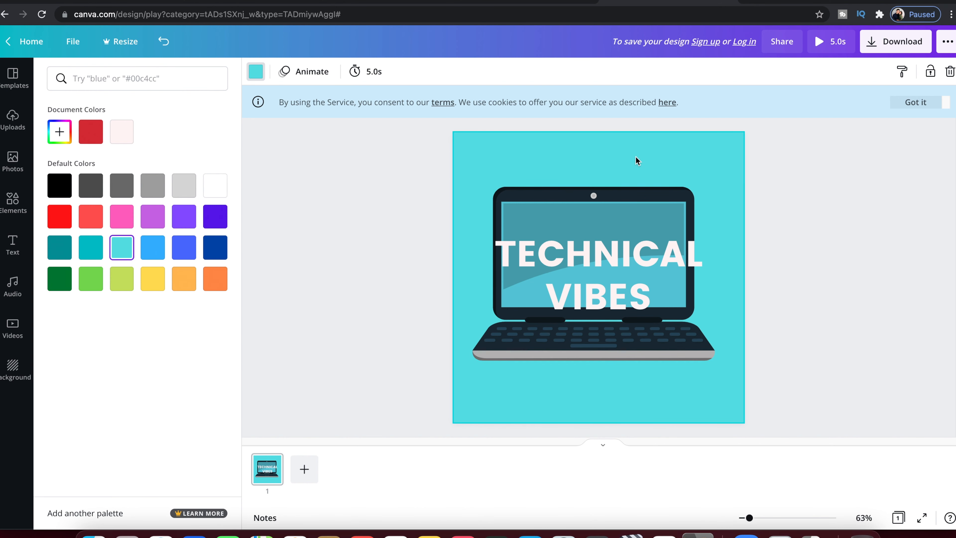
# Enlarge the TECHNICAL VIBES text to a font size of about 99.9 so it spans nearly the full page width.
pyautogui.click(620, 264)
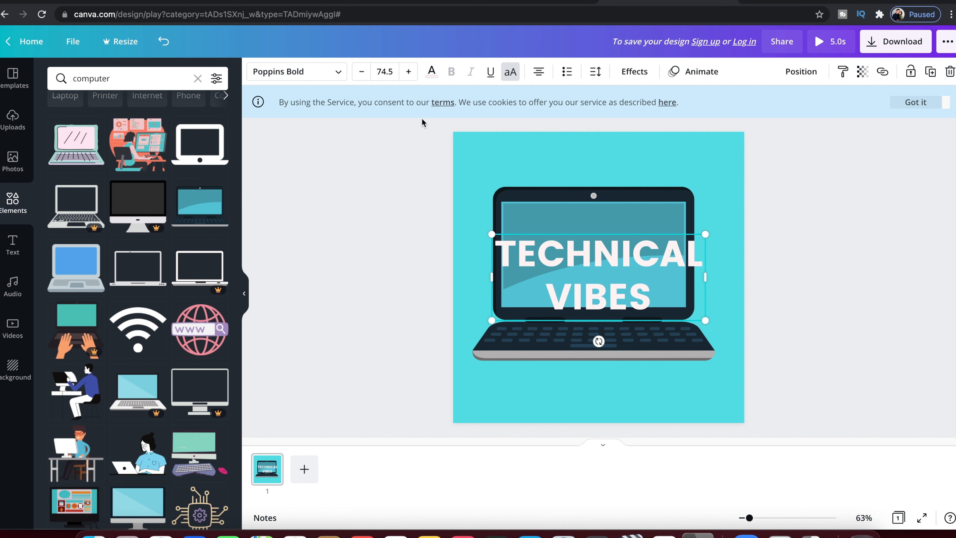
pyautogui.moveTo(493, 234); pyautogui.dragTo(453, 217)
pyautogui.moveTo(703, 323)
pyautogui.mouseDown()
pyautogui.moveTo(736, 350)
pyautogui.moveTo(716, 336)
pyautogui.mouseUp()
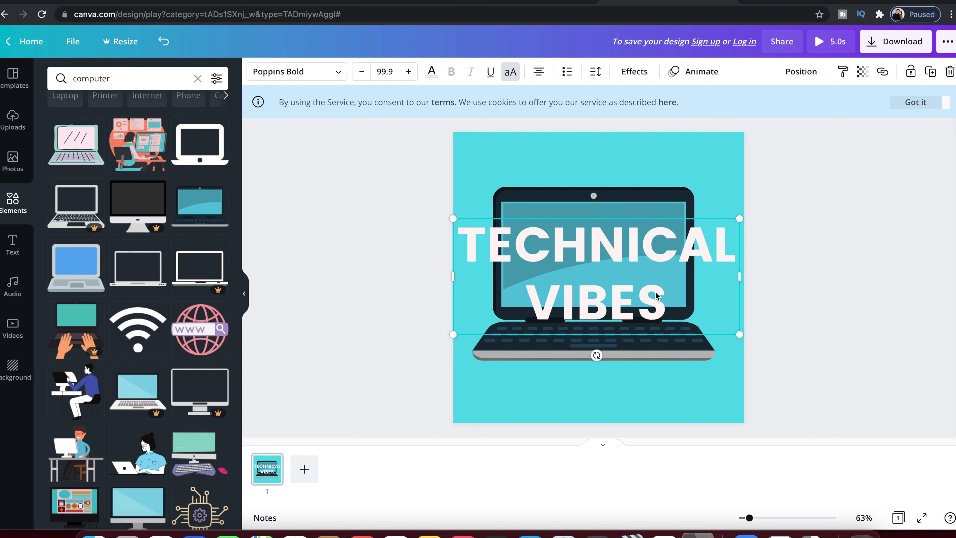
pyautogui.click(832, 305)
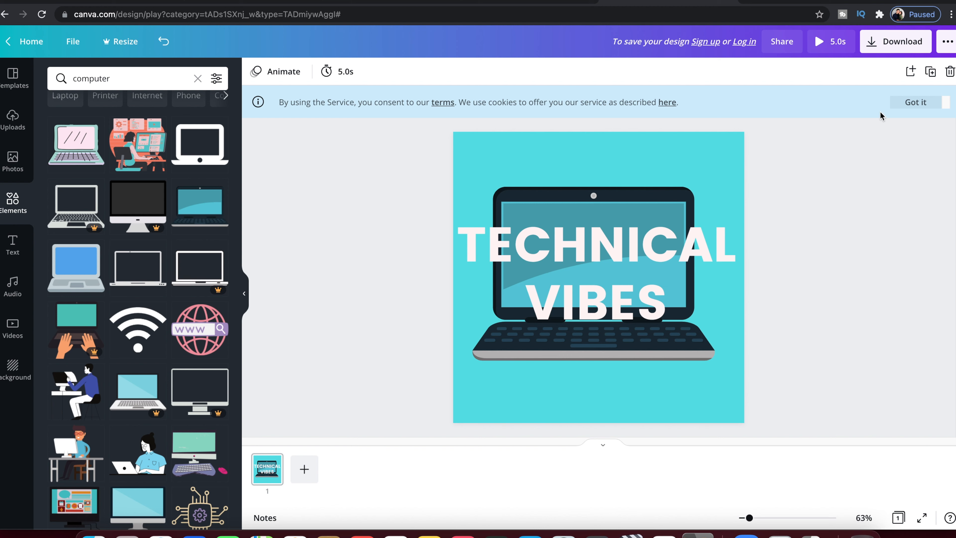
# Dismiss the cookie notice and download the icon design as a PNG.
pyautogui.click(894, 101)
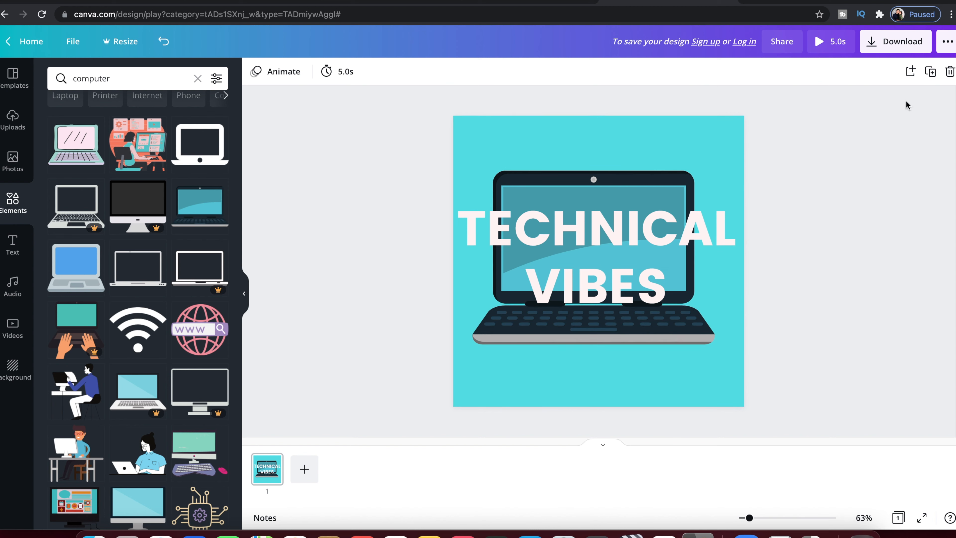
pyautogui.click(899, 42)
pyautogui.click(811, 126)
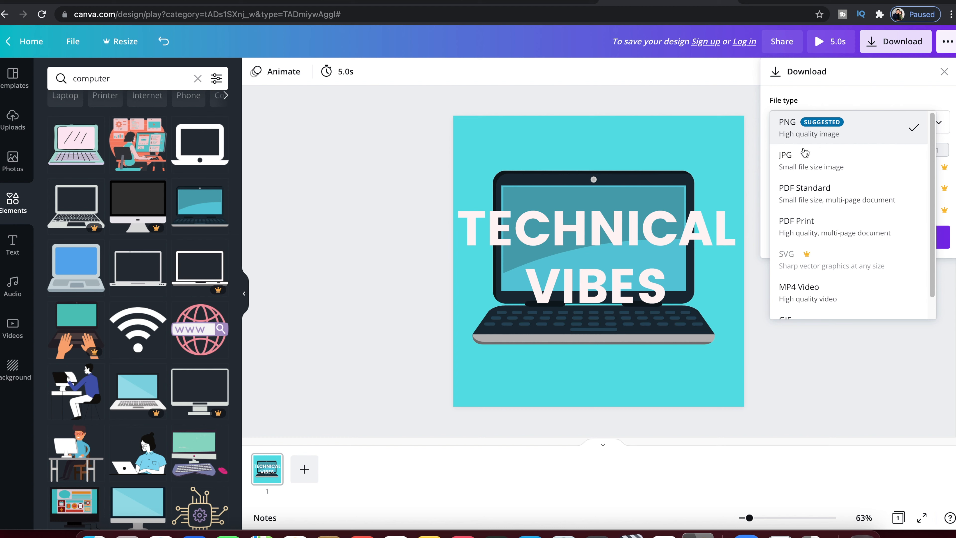
pyautogui.click(806, 161)
pyautogui.click(813, 124)
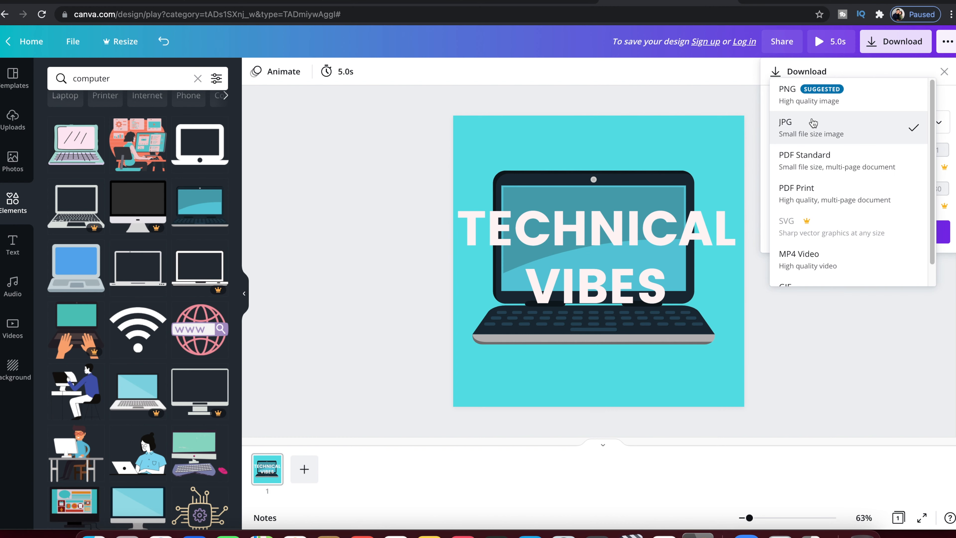
pyautogui.click(813, 104)
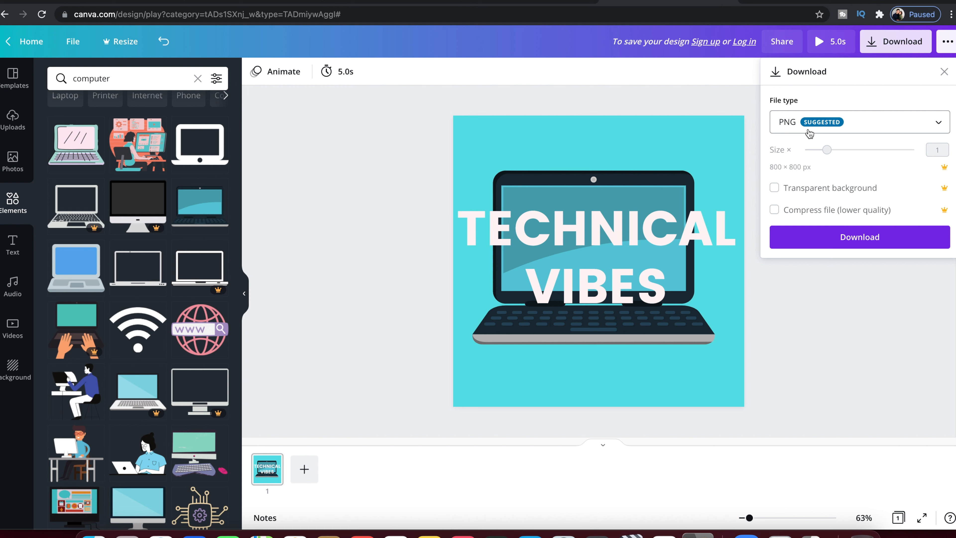
pyautogui.click(853, 238)
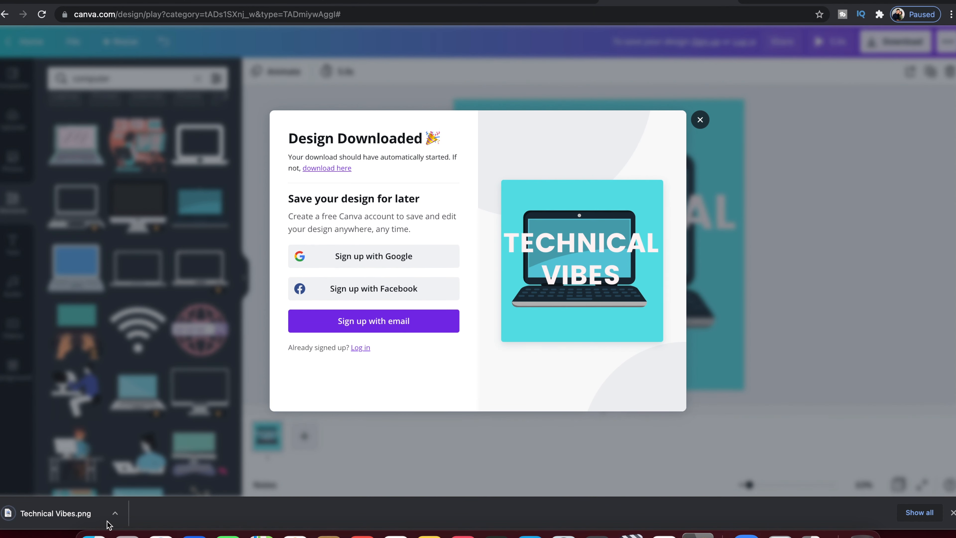
# Show the downloaded Technical Vibes.png in Finder, return to the browser and close the download confirmation.
pyautogui.click(116, 514)
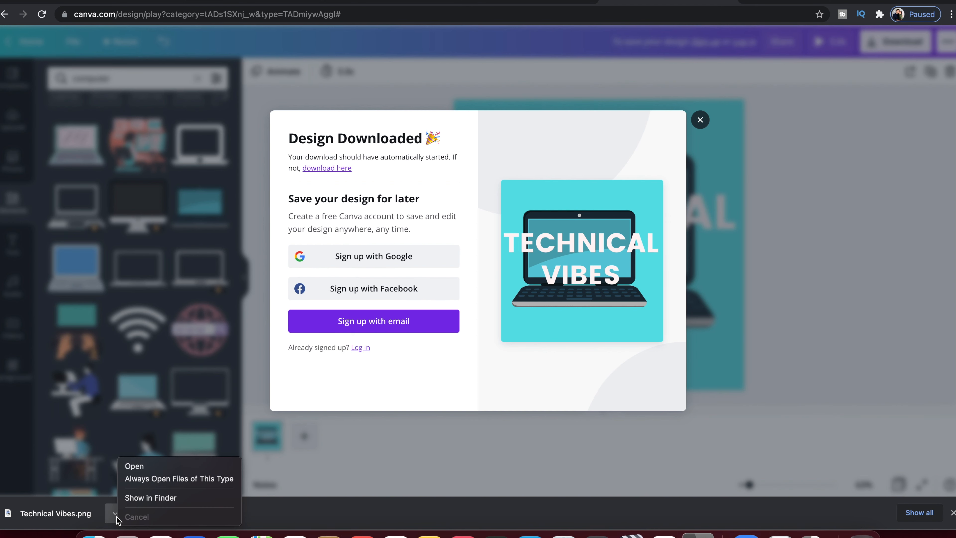
pyautogui.click(142, 498)
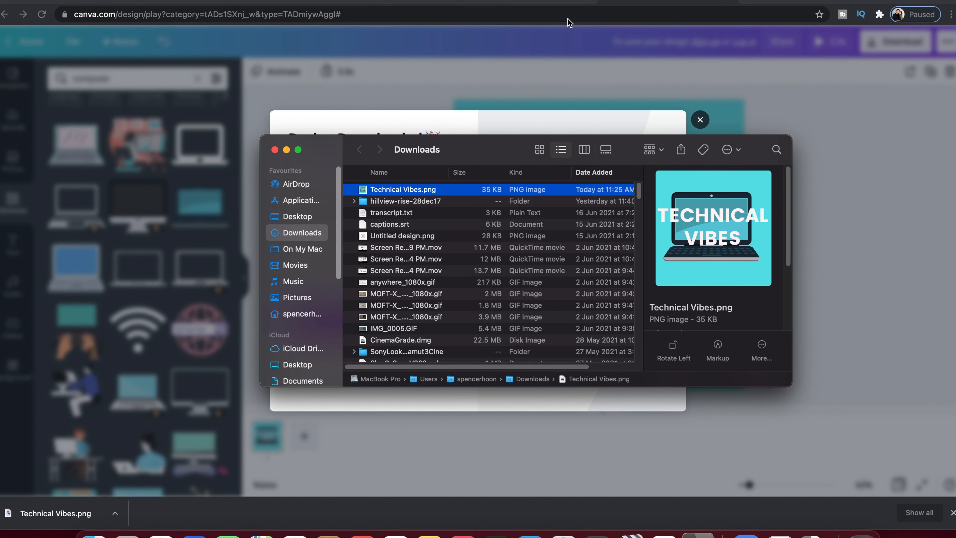
pyautogui.click(795, 1)
pyautogui.click(699, 120)
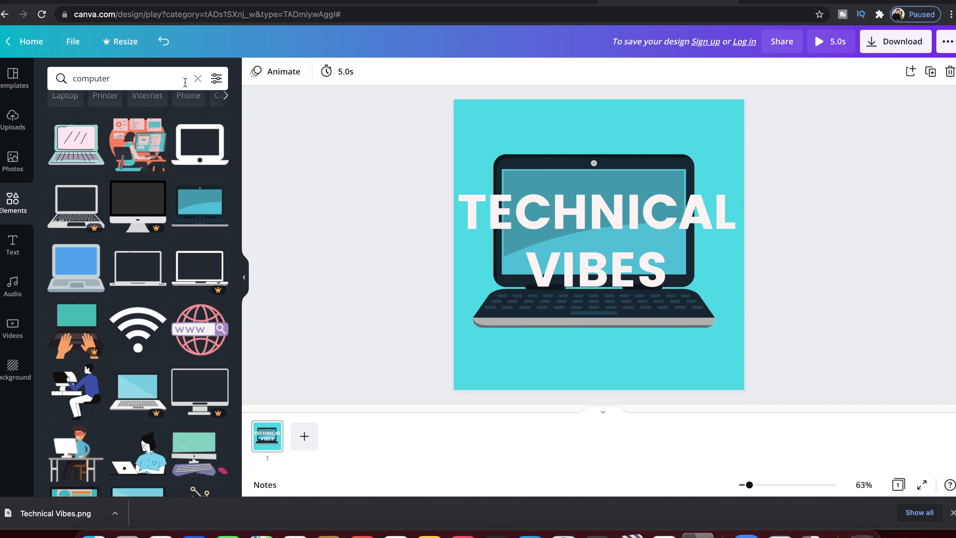
# Leave the icon design, discarding its unsaved changes, and create a blank YouTube Channel Art design.
pyautogui.click(37, 43)
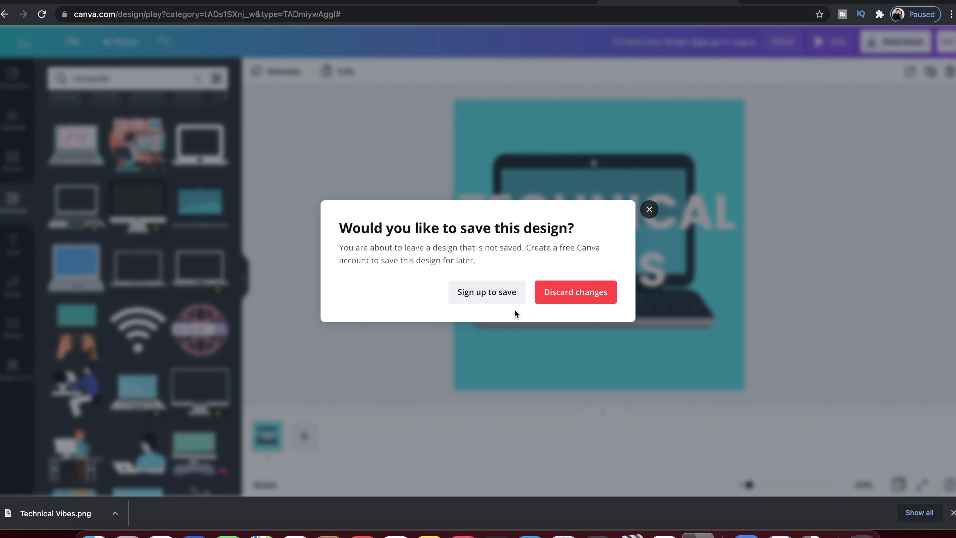
pyautogui.click(568, 293)
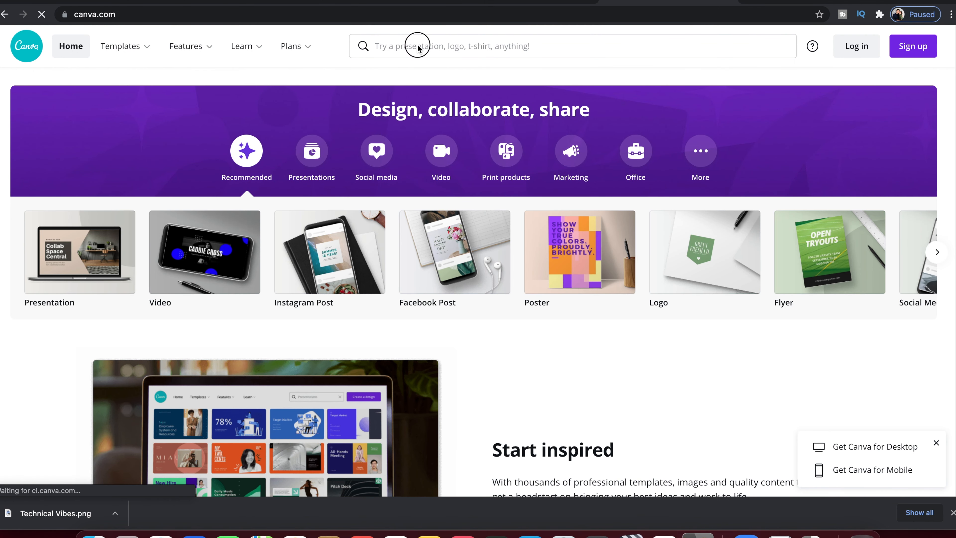
pyautogui.click(418, 45)
pyautogui.write('you')
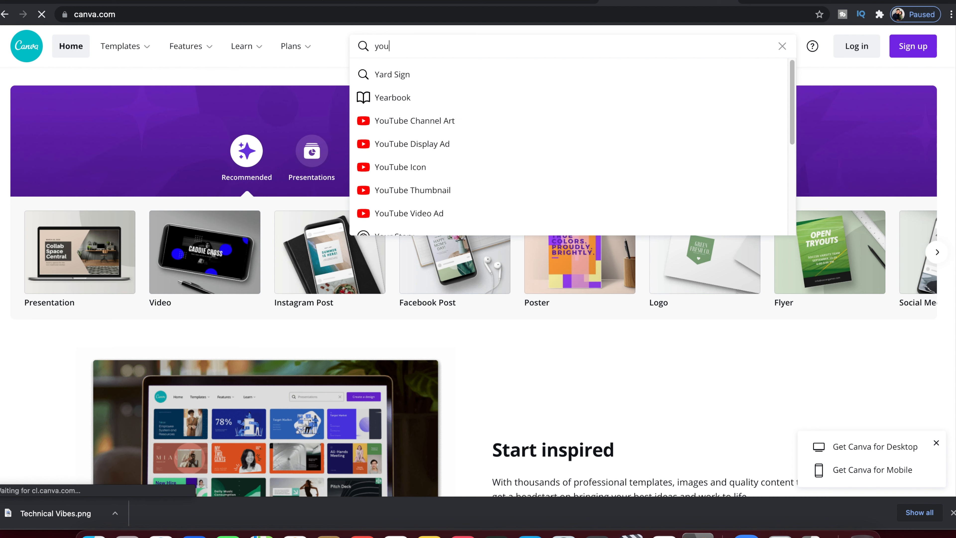
pyautogui.write('tube')
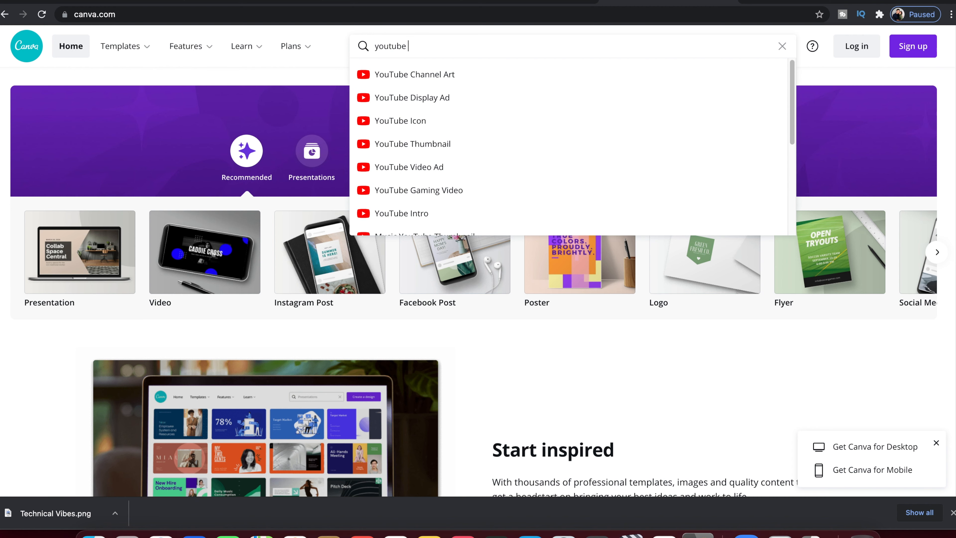
pyautogui.click(412, 74)
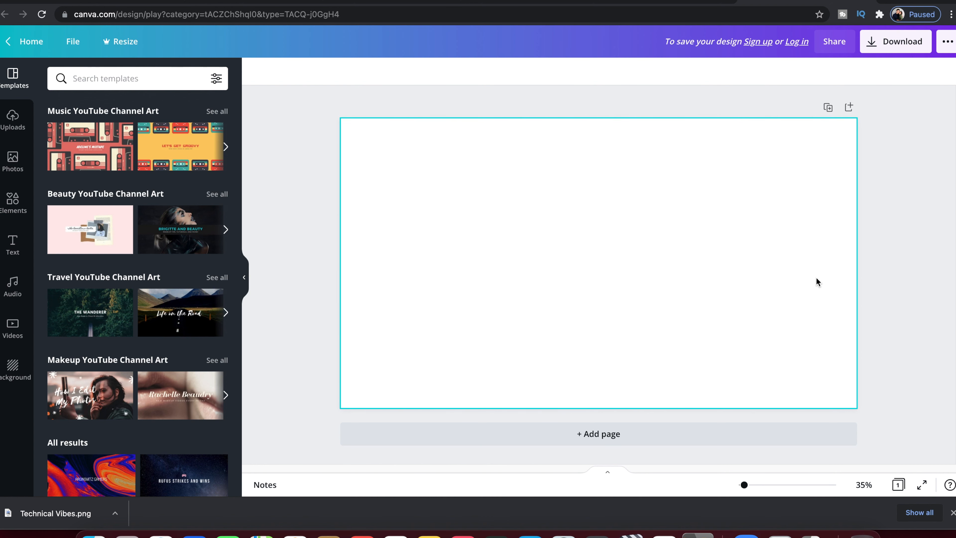
# Search the channel art templates for "computer" and apply the TECHIES PRO HUB template.
pyautogui.scroll(-3, 195, 268)
pyautogui.scroll(4, 194, 273)
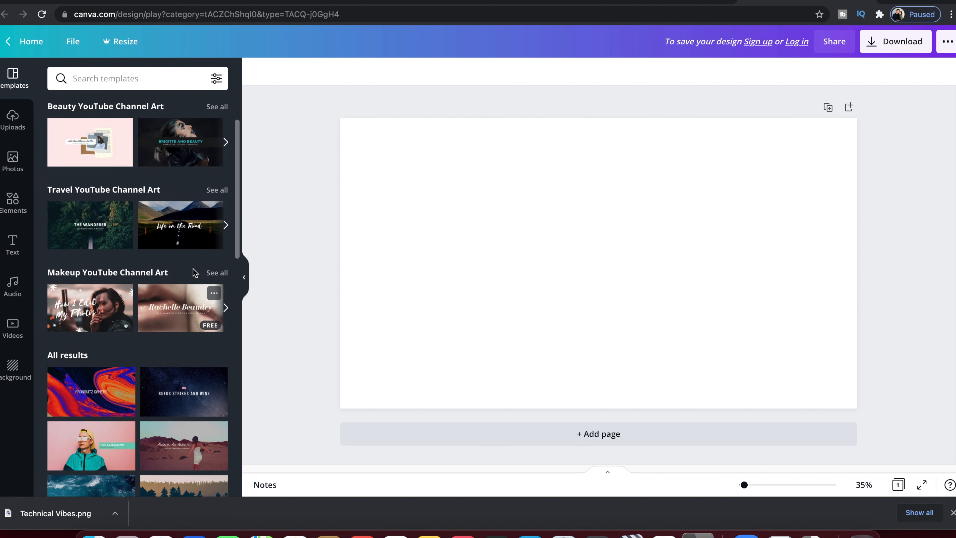
pyautogui.click(102, 79)
pyautogui.write('c')
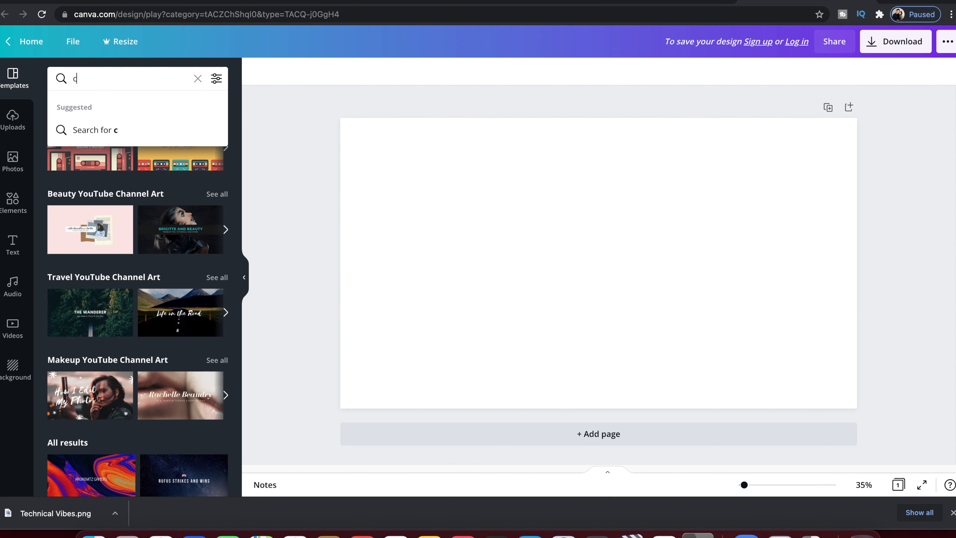
pyautogui.write('omputer')
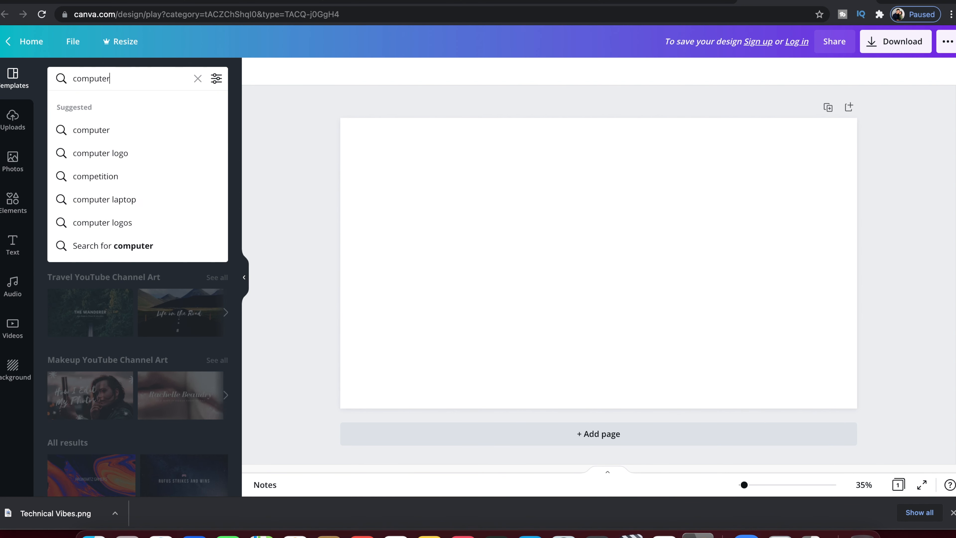
pyautogui.press('Return')
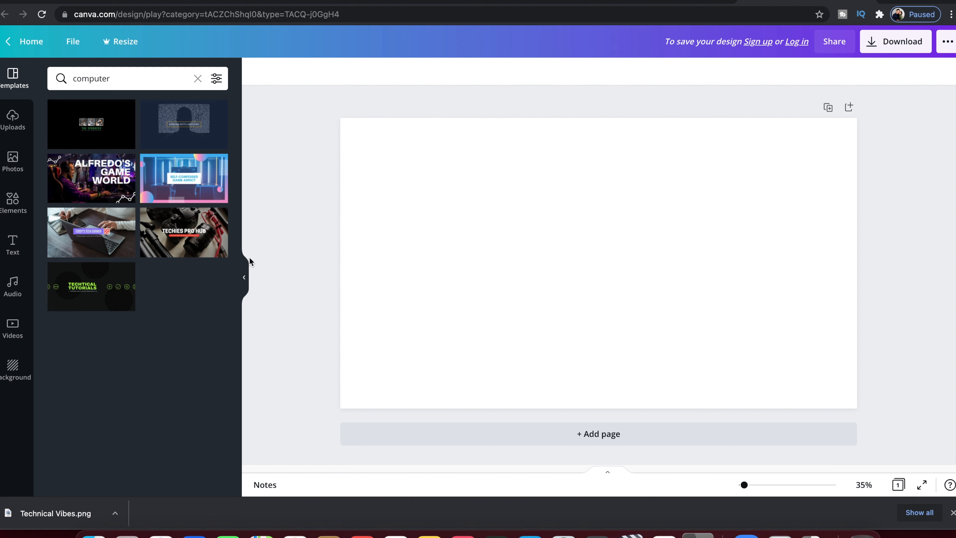
pyautogui.click(185, 241)
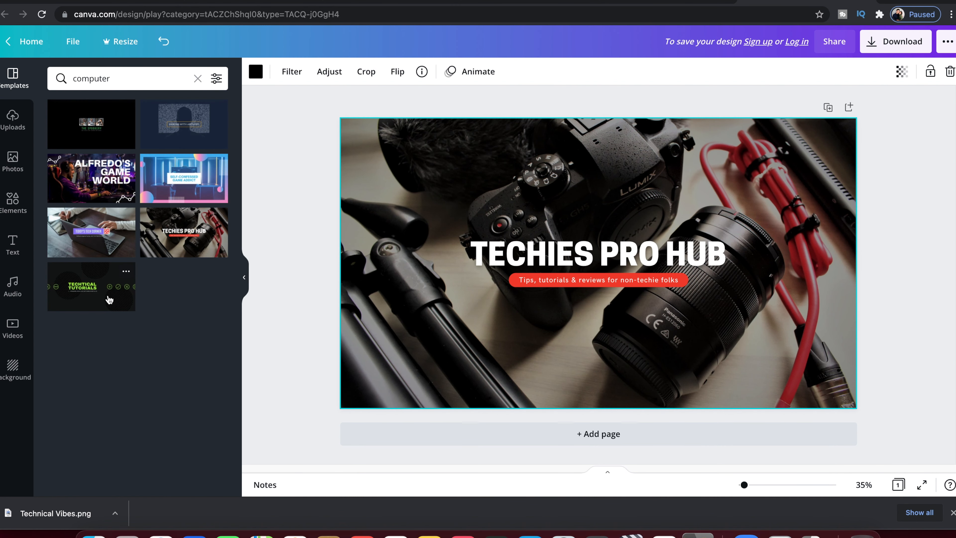
# Replace the banner's TECHIES PRO HUB title with TECHNICAL VIBES.
pyautogui.click(568, 255)
pyautogui.doubleClick(725, 260)
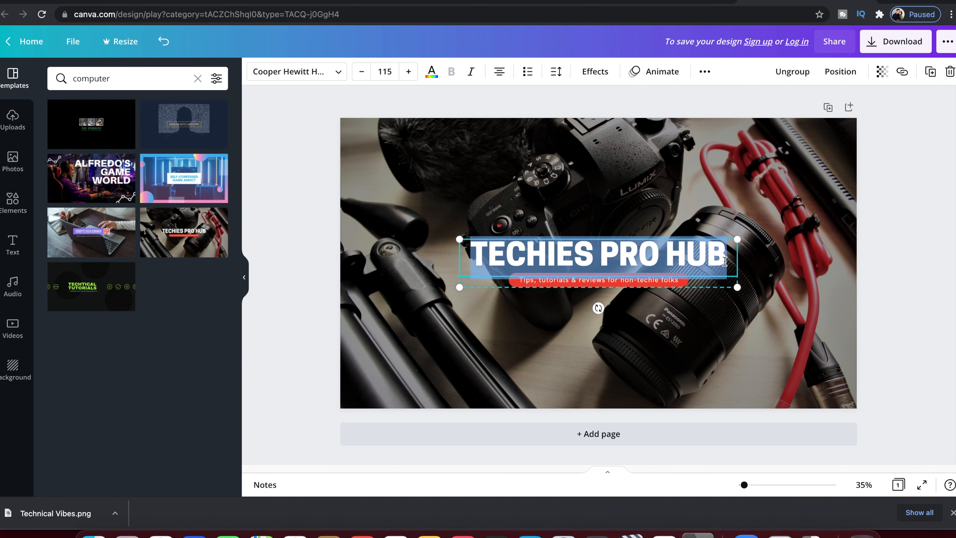
pyautogui.write('TECHN')
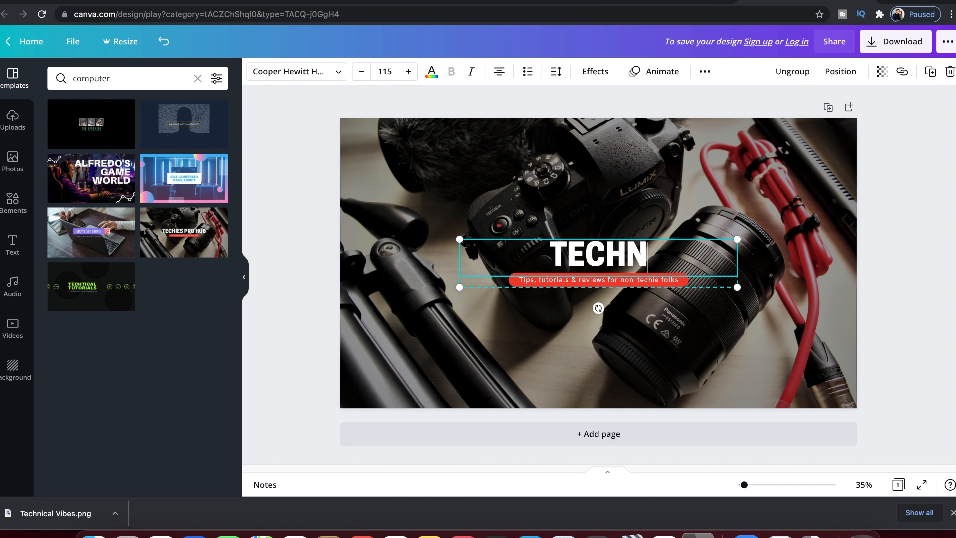
pyautogui.write('ICAL VIBES')
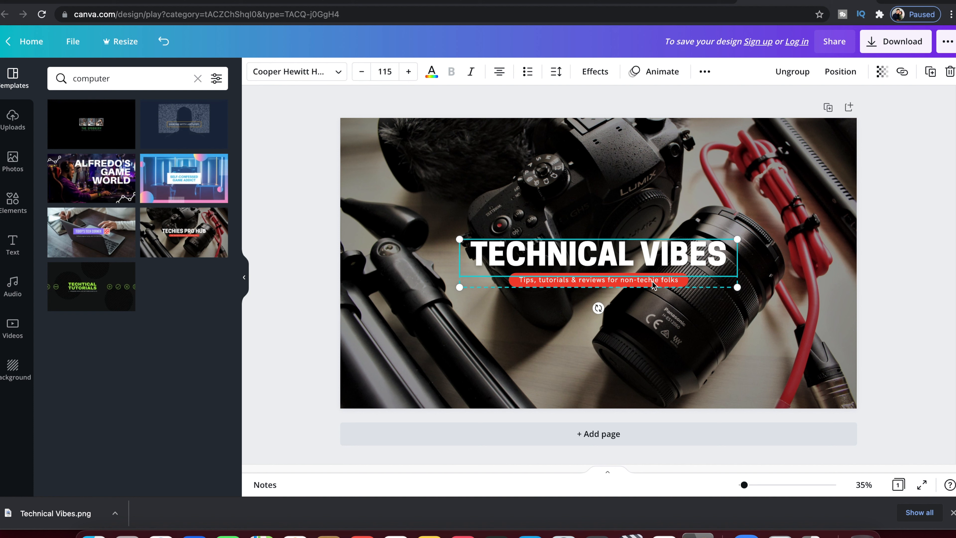
pyautogui.click(911, 256)
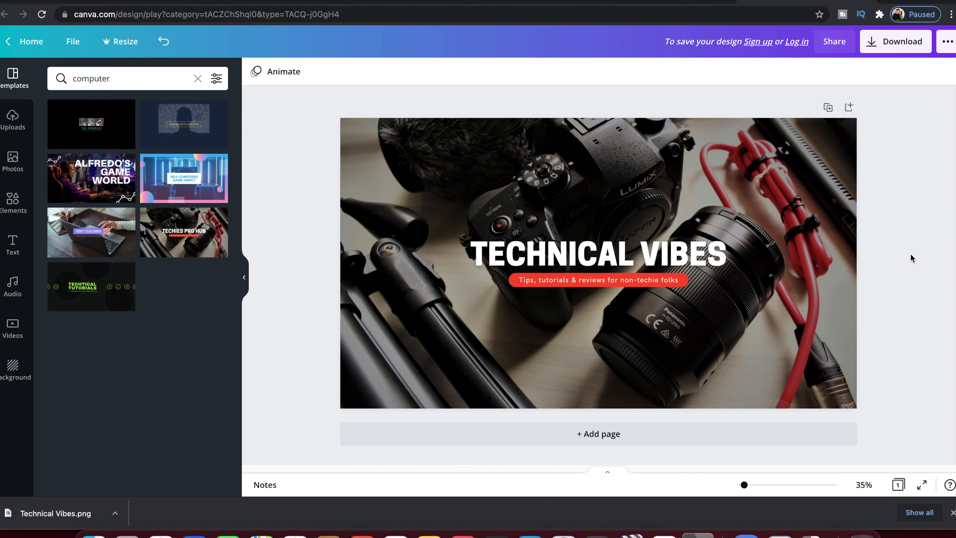
pyautogui.click(803, 182)
pyautogui.click(894, 189)
# Download the channel banner as a PNG and close the download dialog.
pyautogui.click(896, 41)
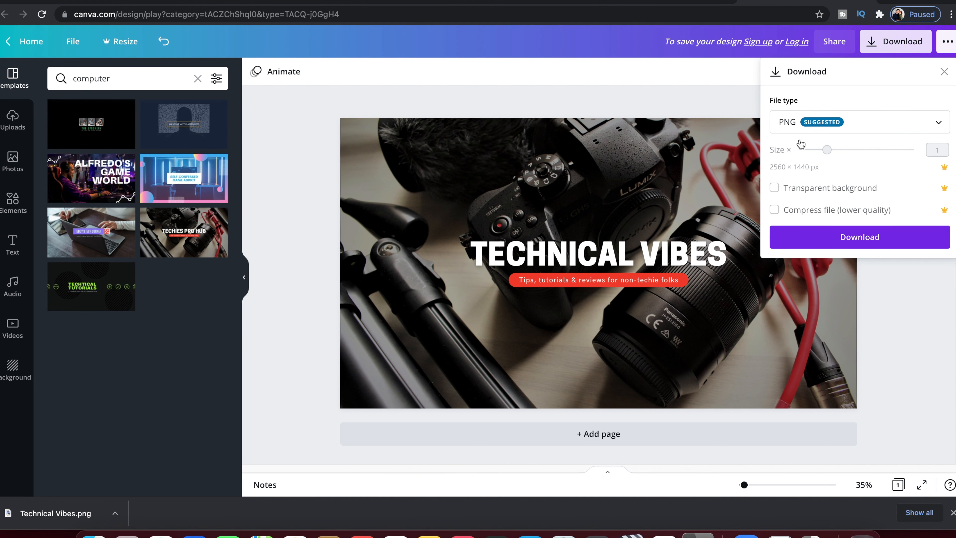
pyautogui.click(850, 242)
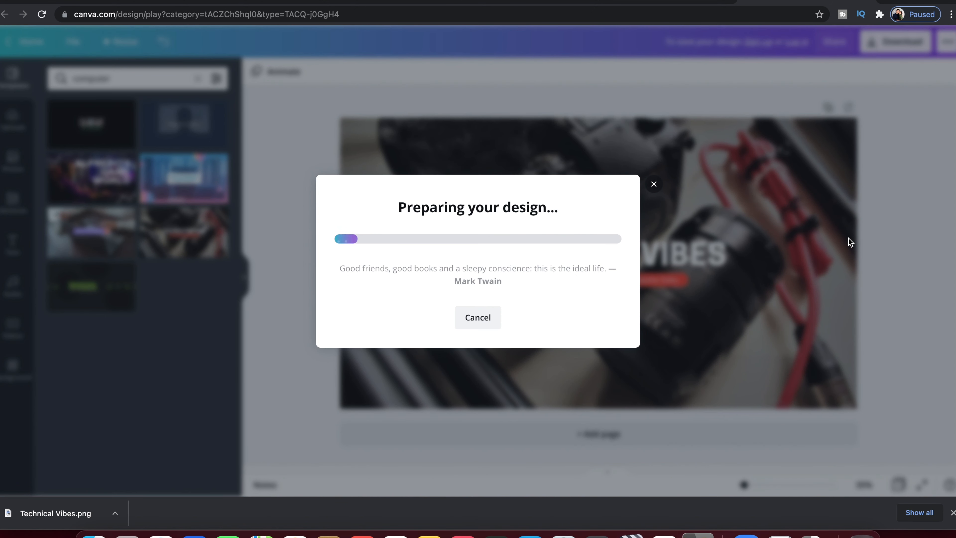
pyautogui.click(695, 120)
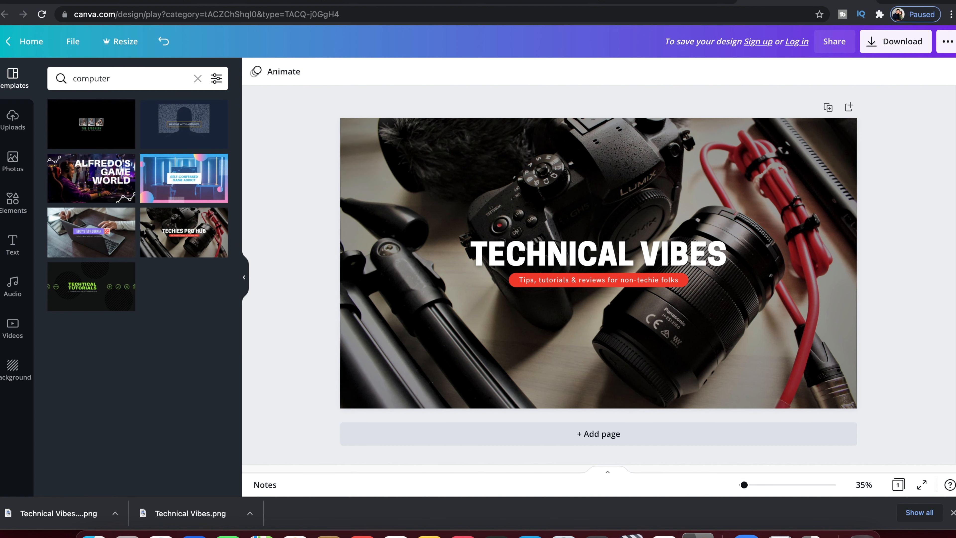
pyautogui.click(126, 2)
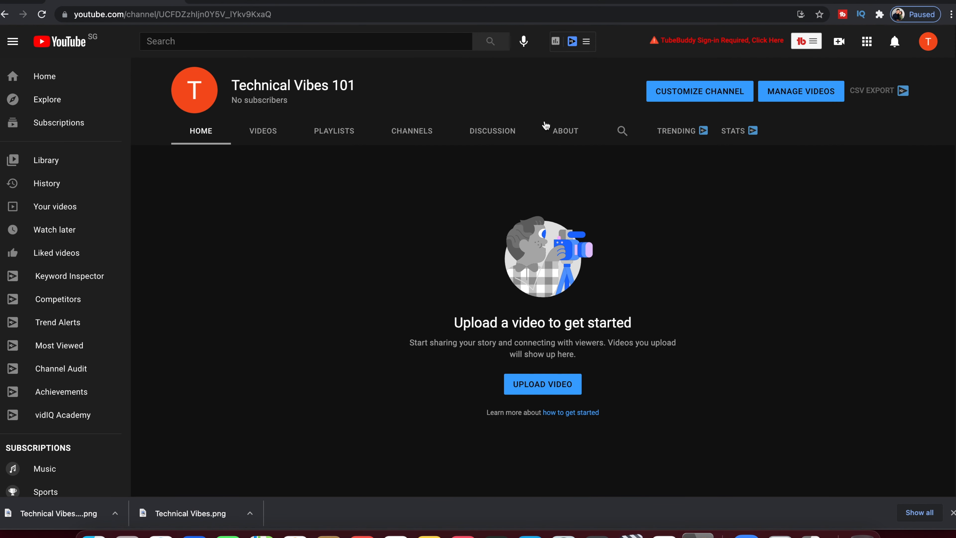
pyautogui.click(256, 1)
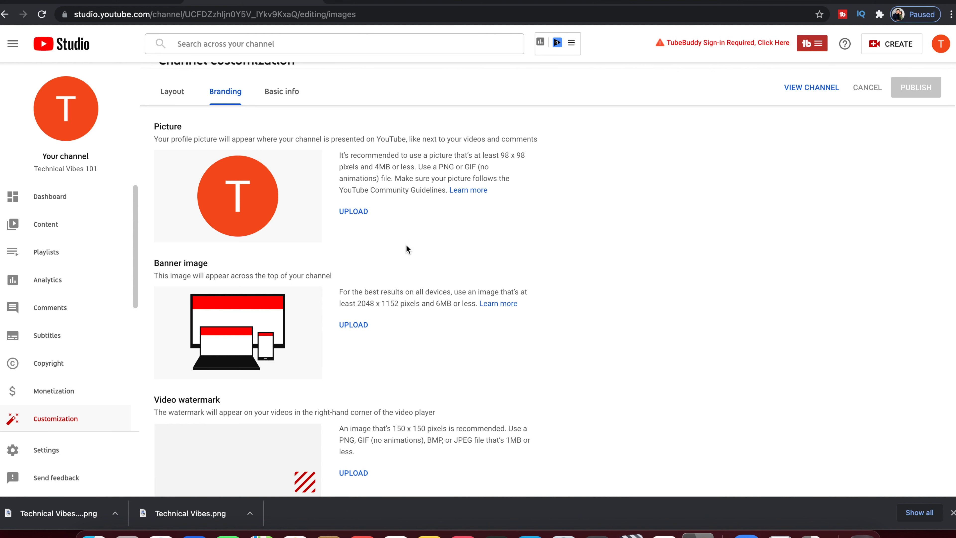
pyautogui.click(357, 213)
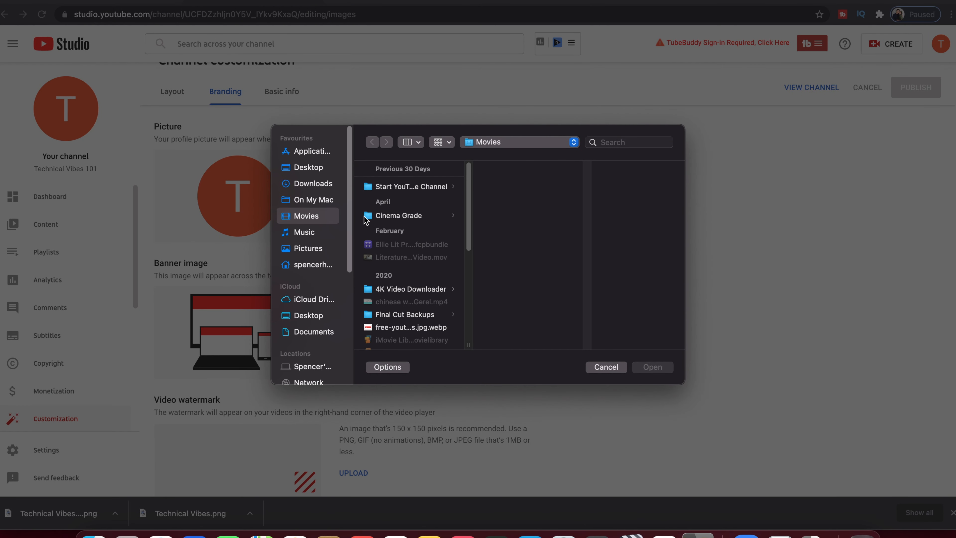
pyautogui.click(307, 183)
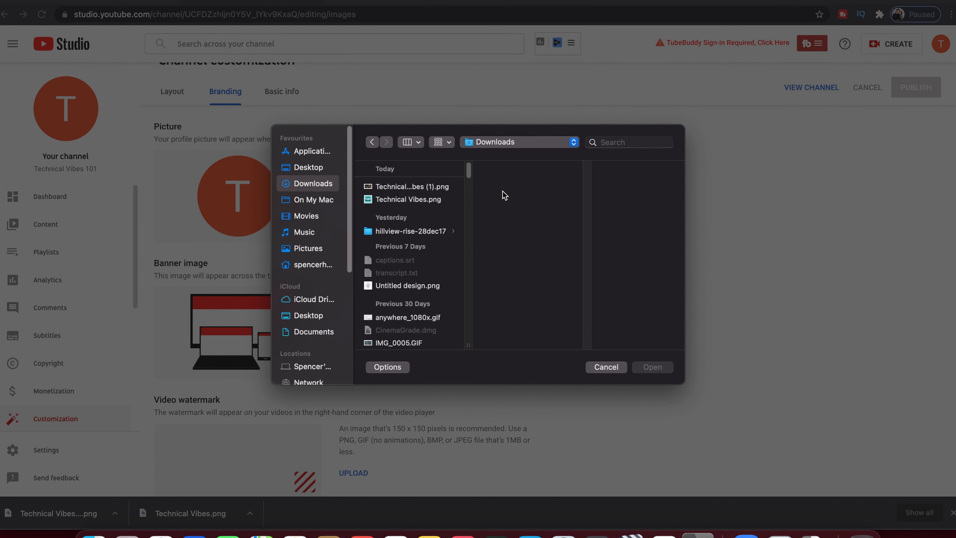
pyautogui.click(413, 203)
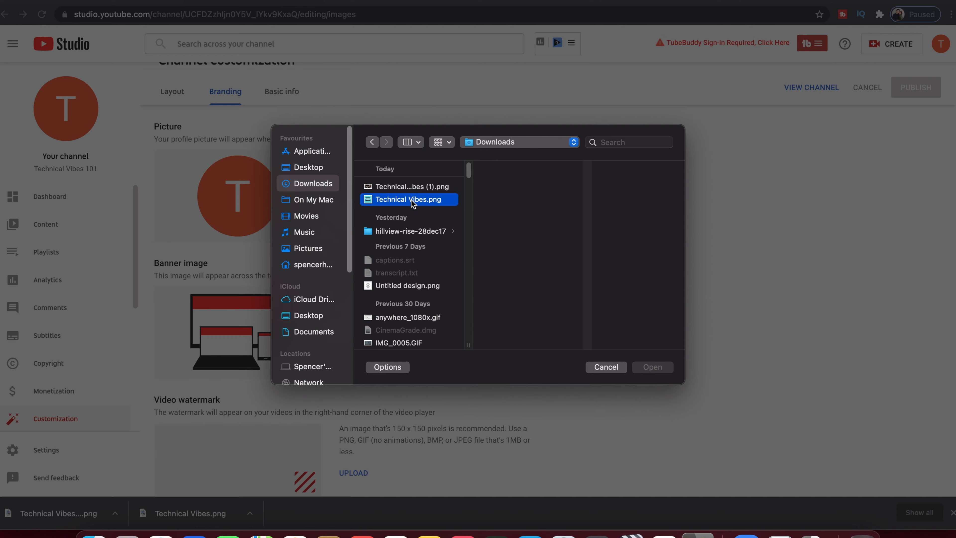
pyautogui.click(653, 368)
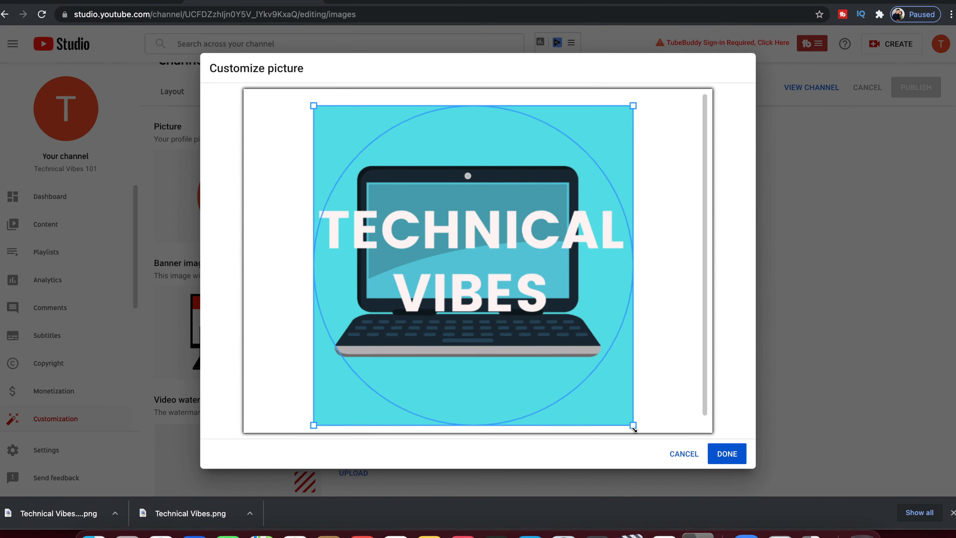
pyautogui.scroll(-1, 462, 247)
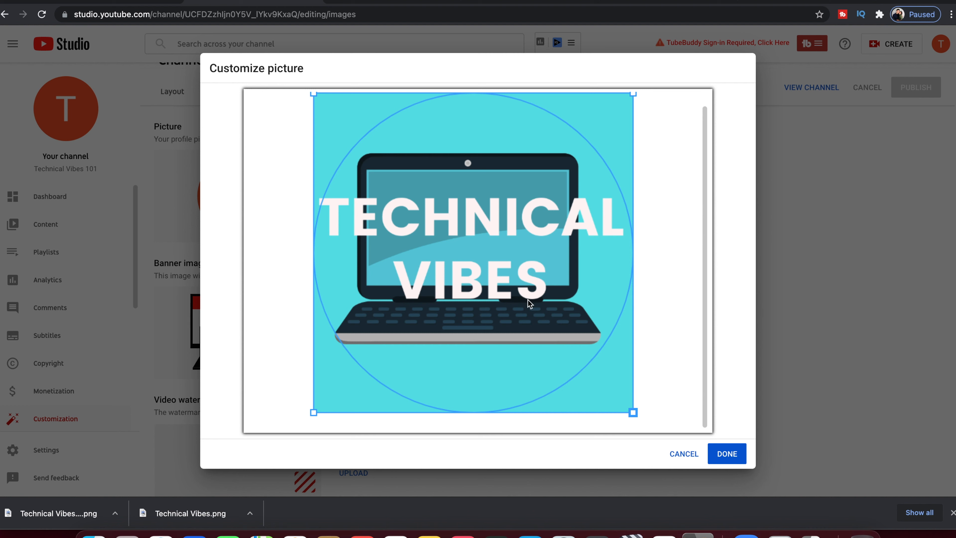
pyautogui.click(728, 454)
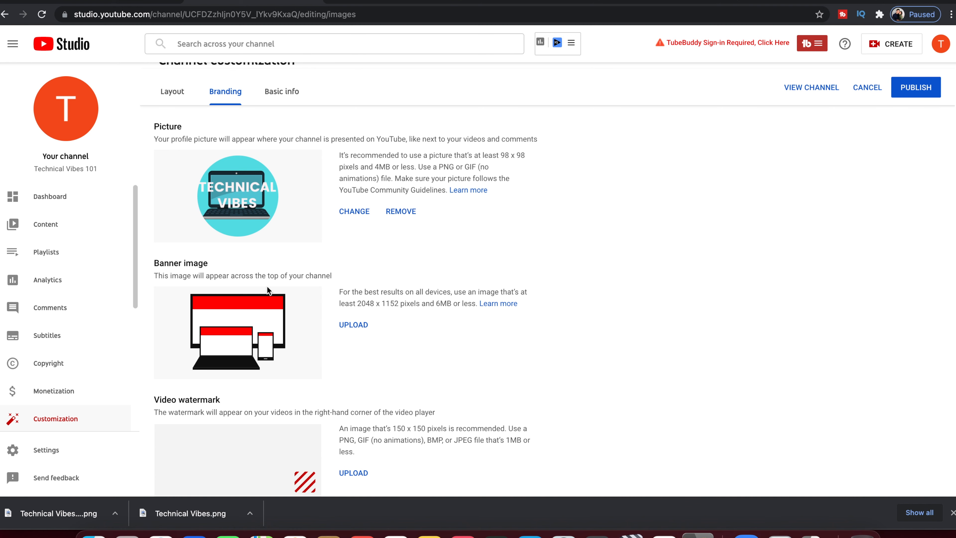
# Upload Technical Vibes (1).png from Downloads as the banner image with its default crop, and view the channel with the published branding.
pyautogui.click(356, 325)
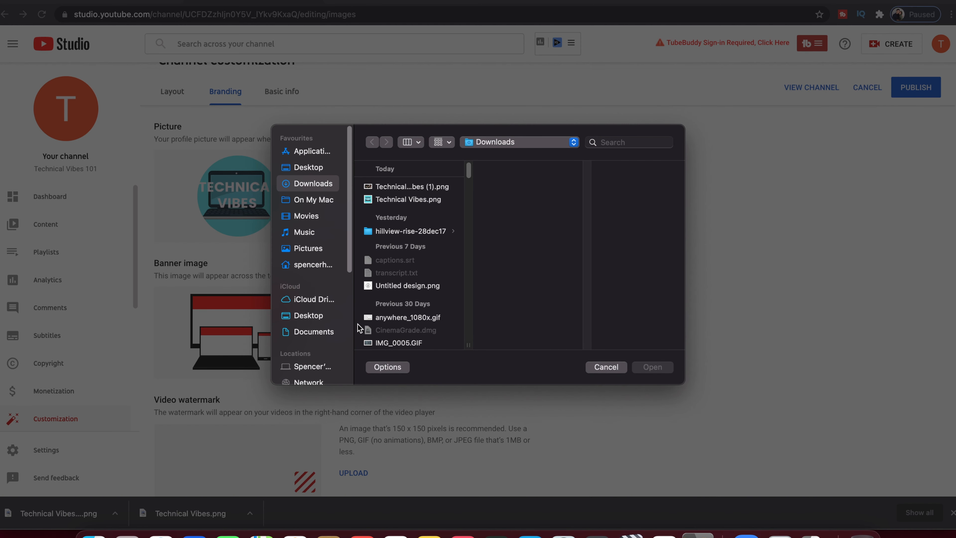
pyautogui.click(410, 187)
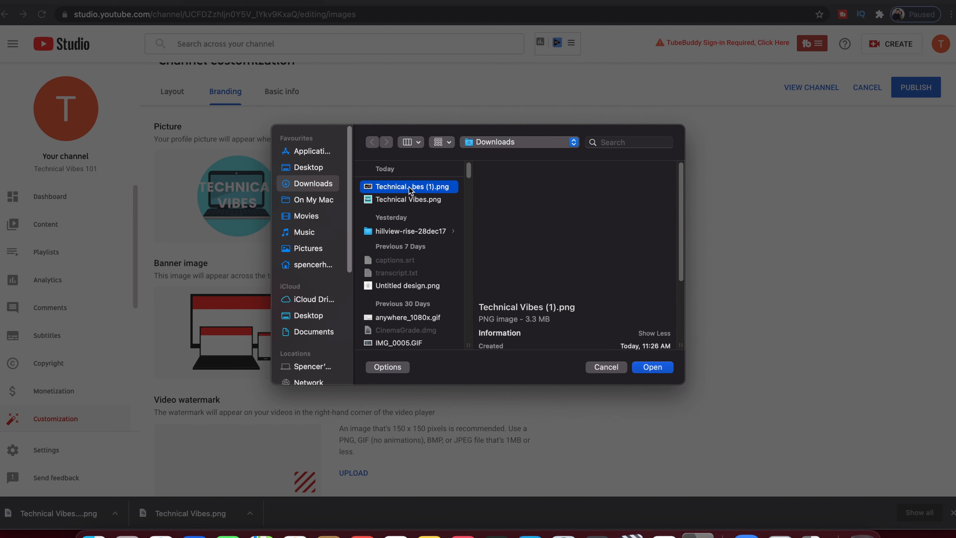
pyautogui.click(654, 368)
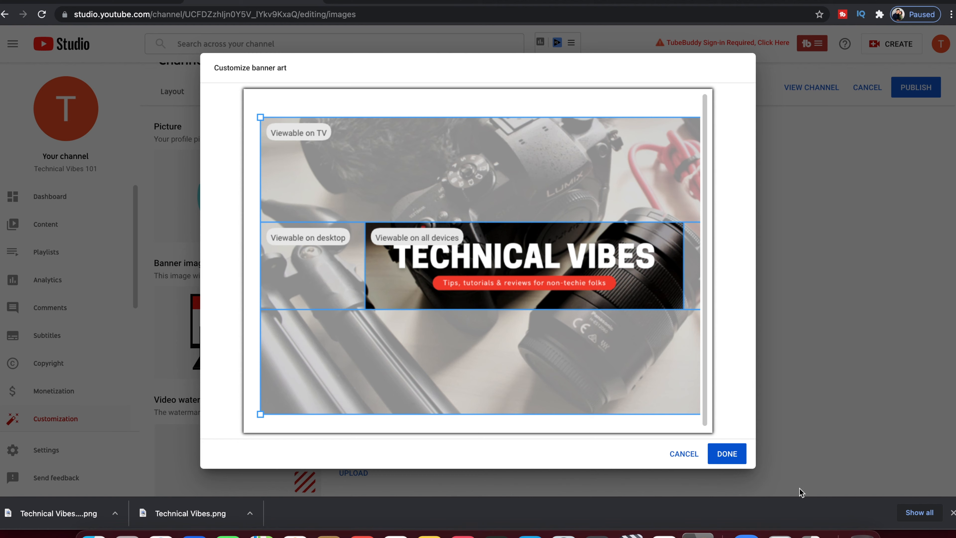
pyautogui.click(731, 455)
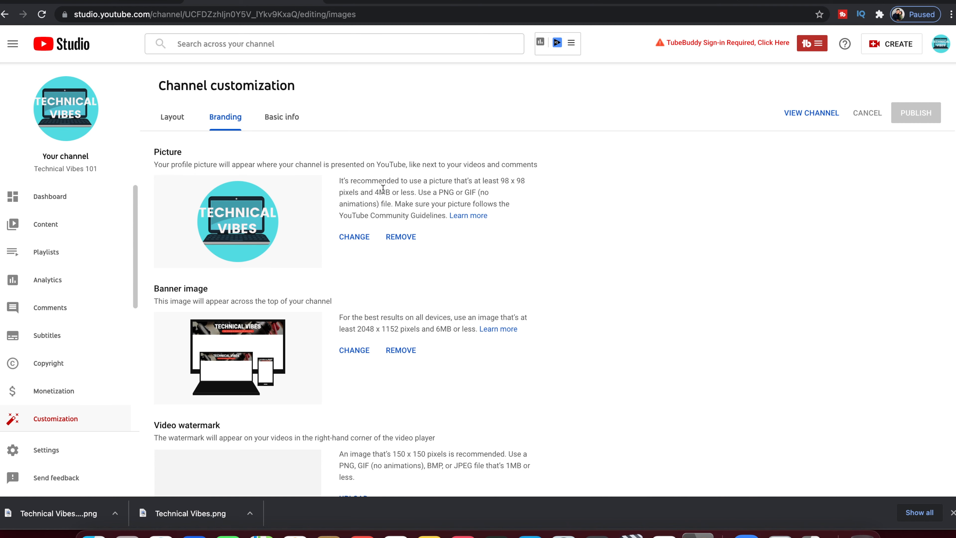
pyautogui.click(808, 113)
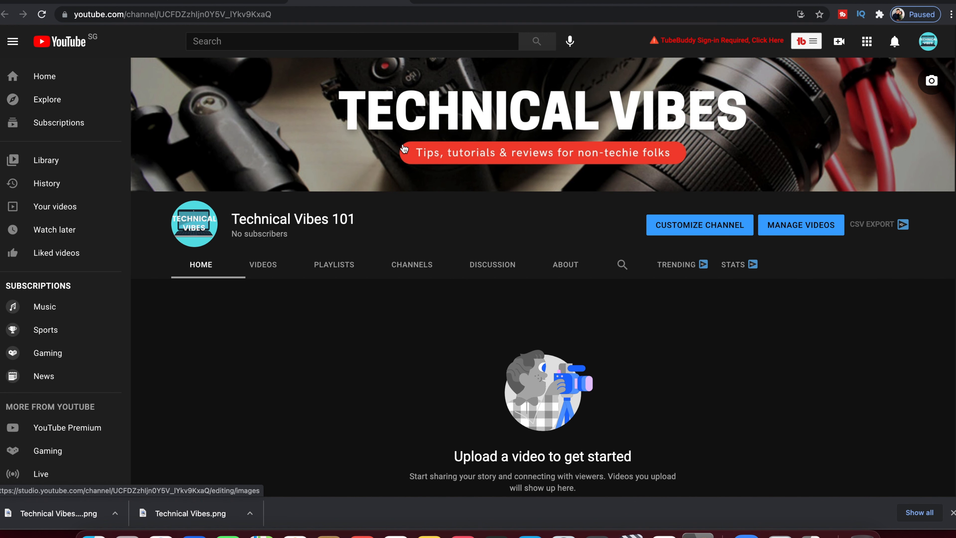